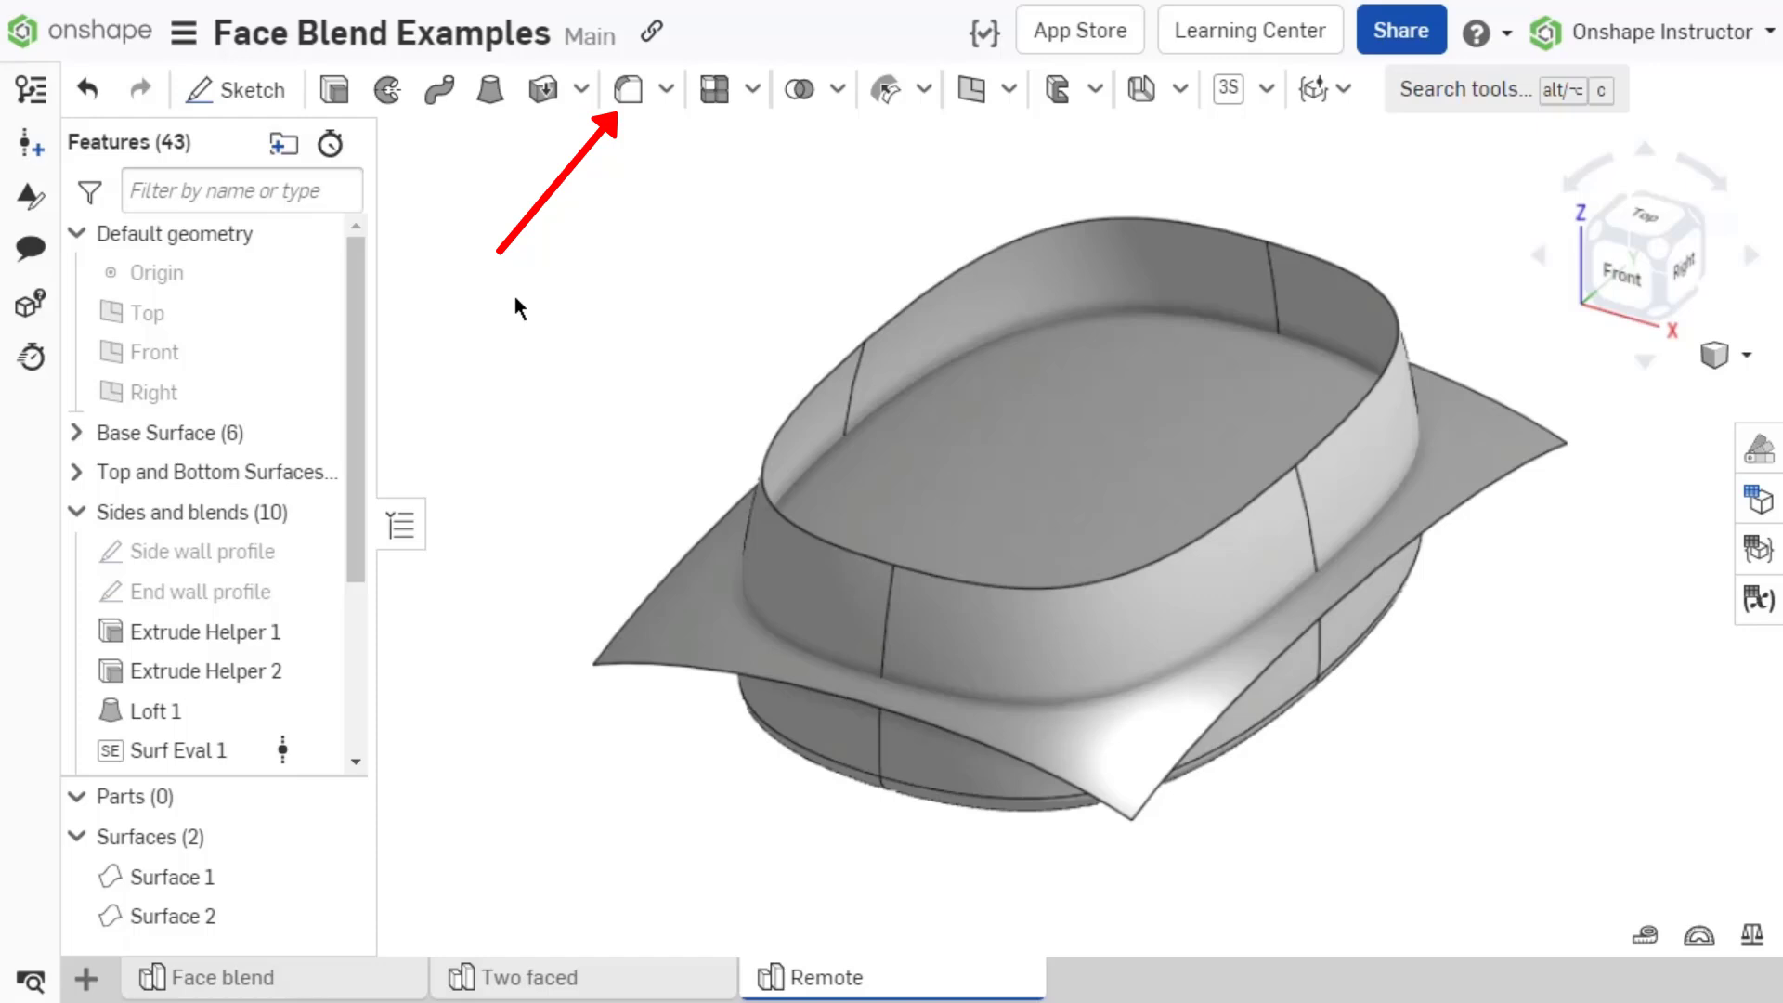
- Start a face blend from the wavy top sheet (Side 1) to a side wall (Side 2), flipping both sides
left_click(666, 88)
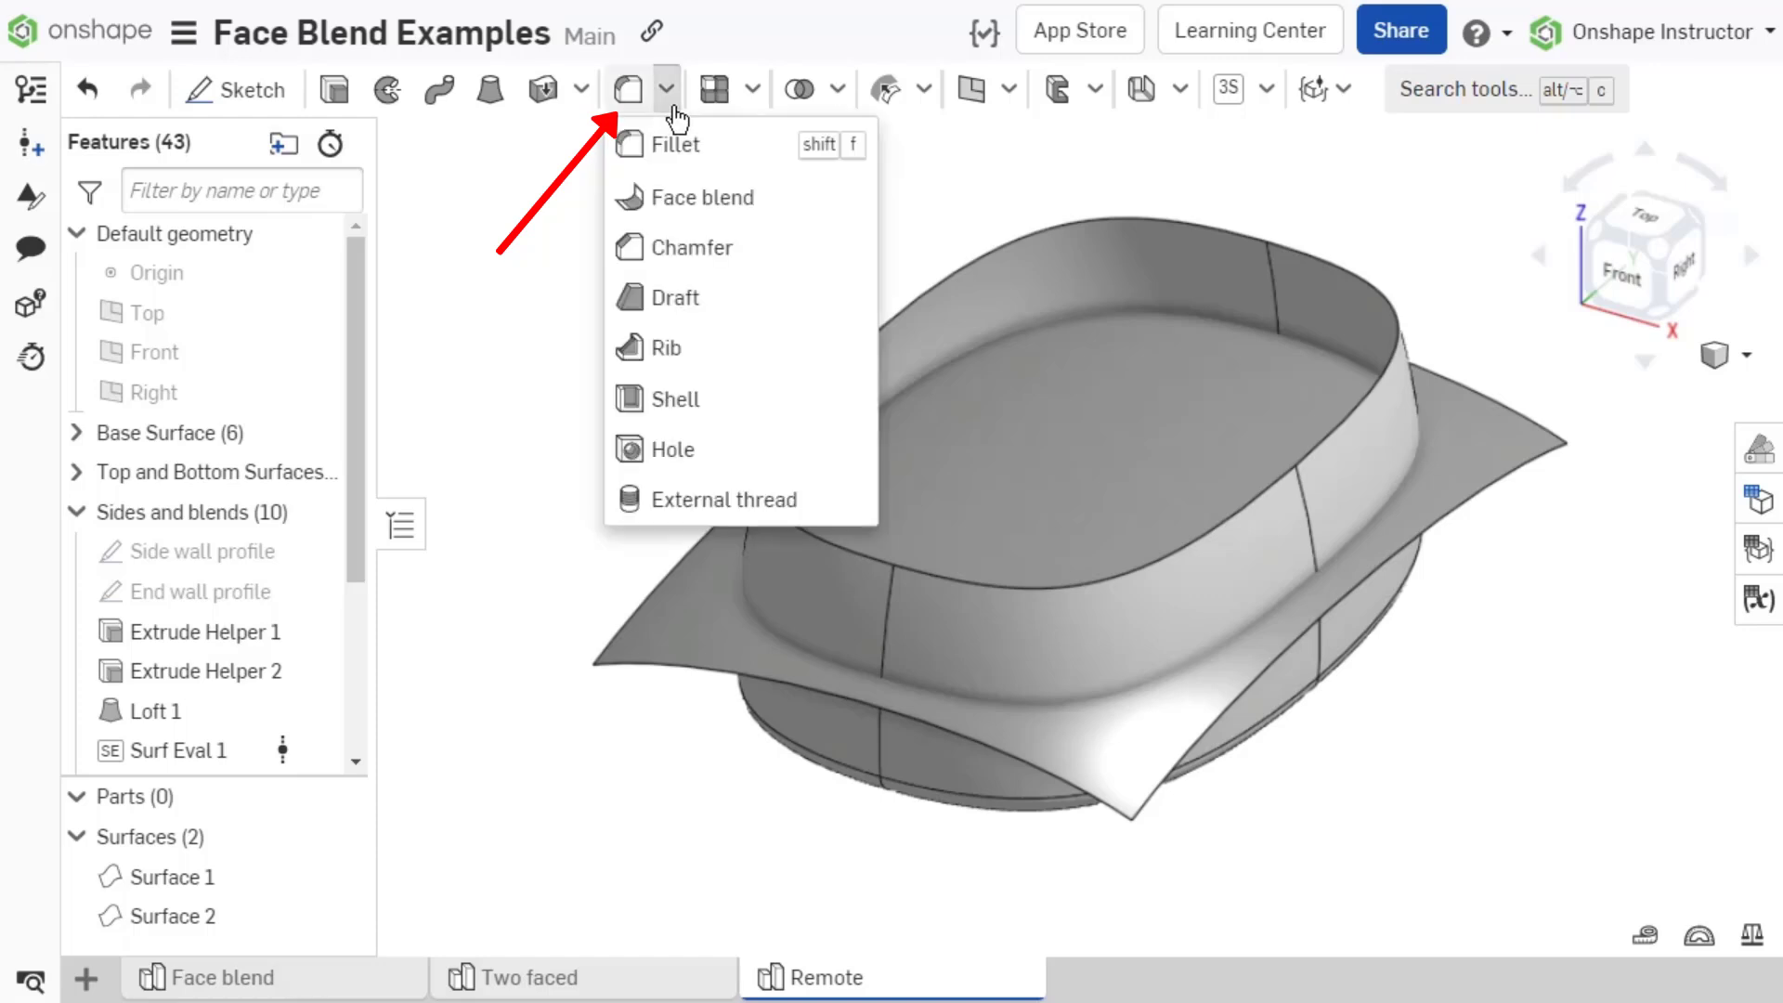
left_click(759, 195)
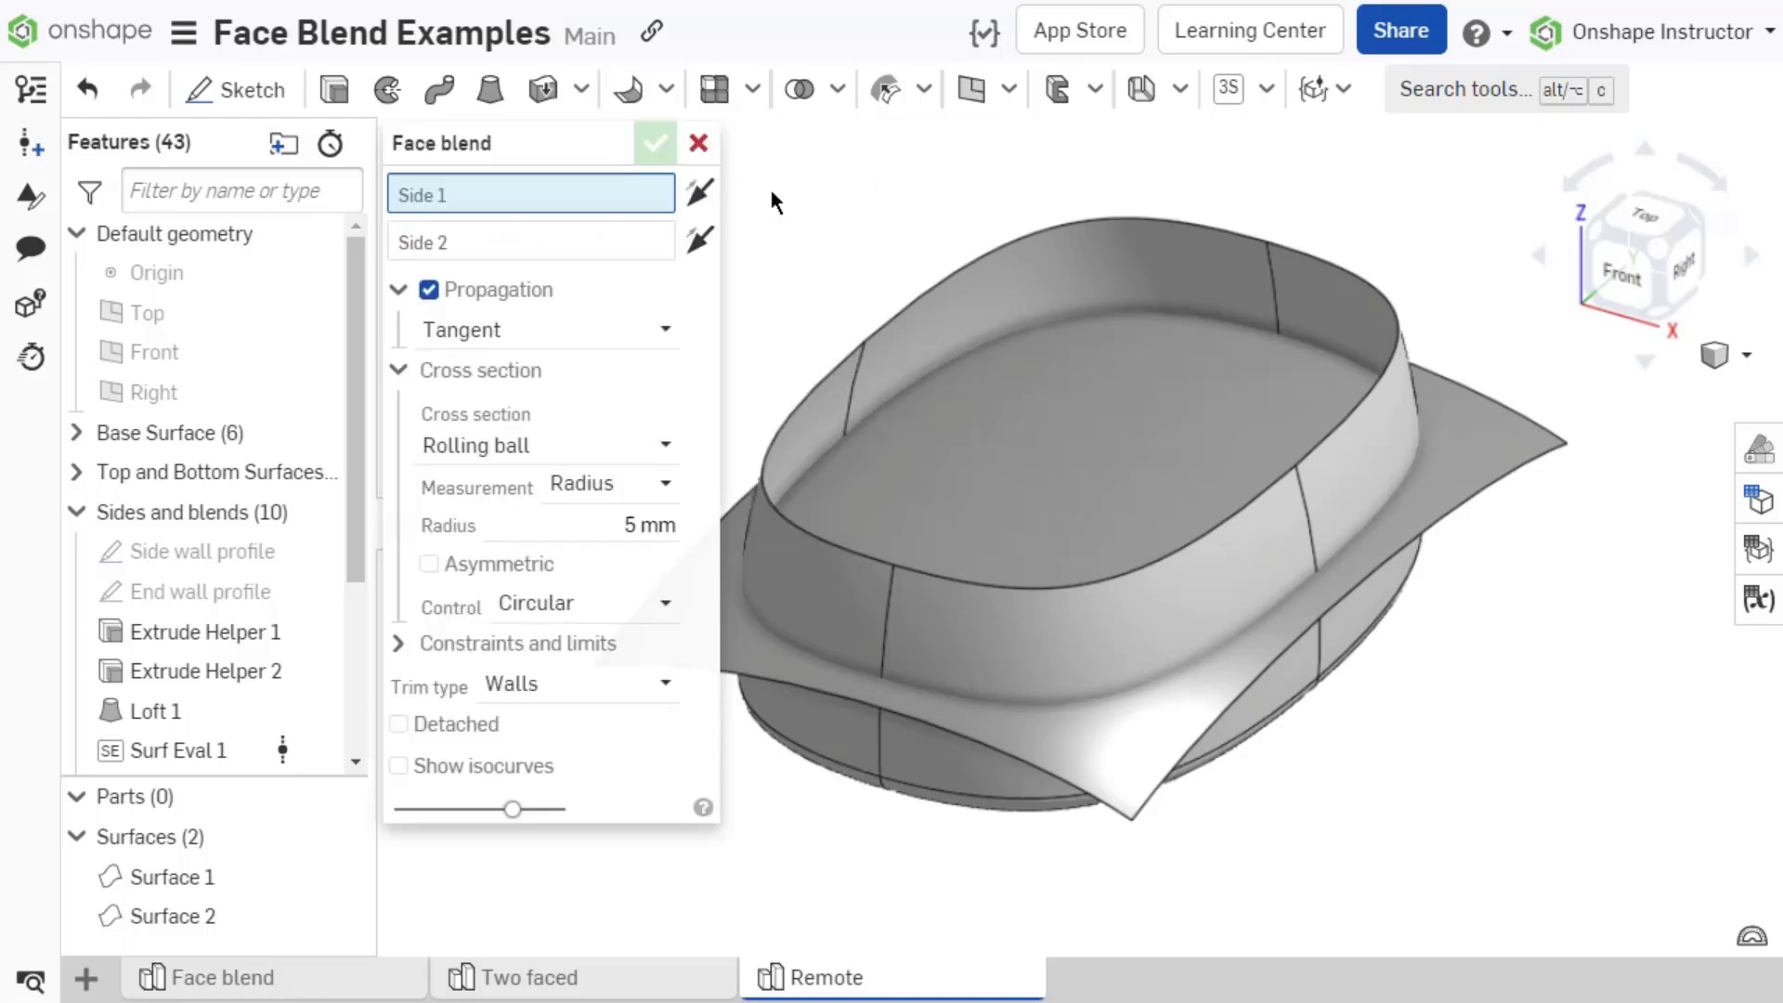
left_click(1066, 726)
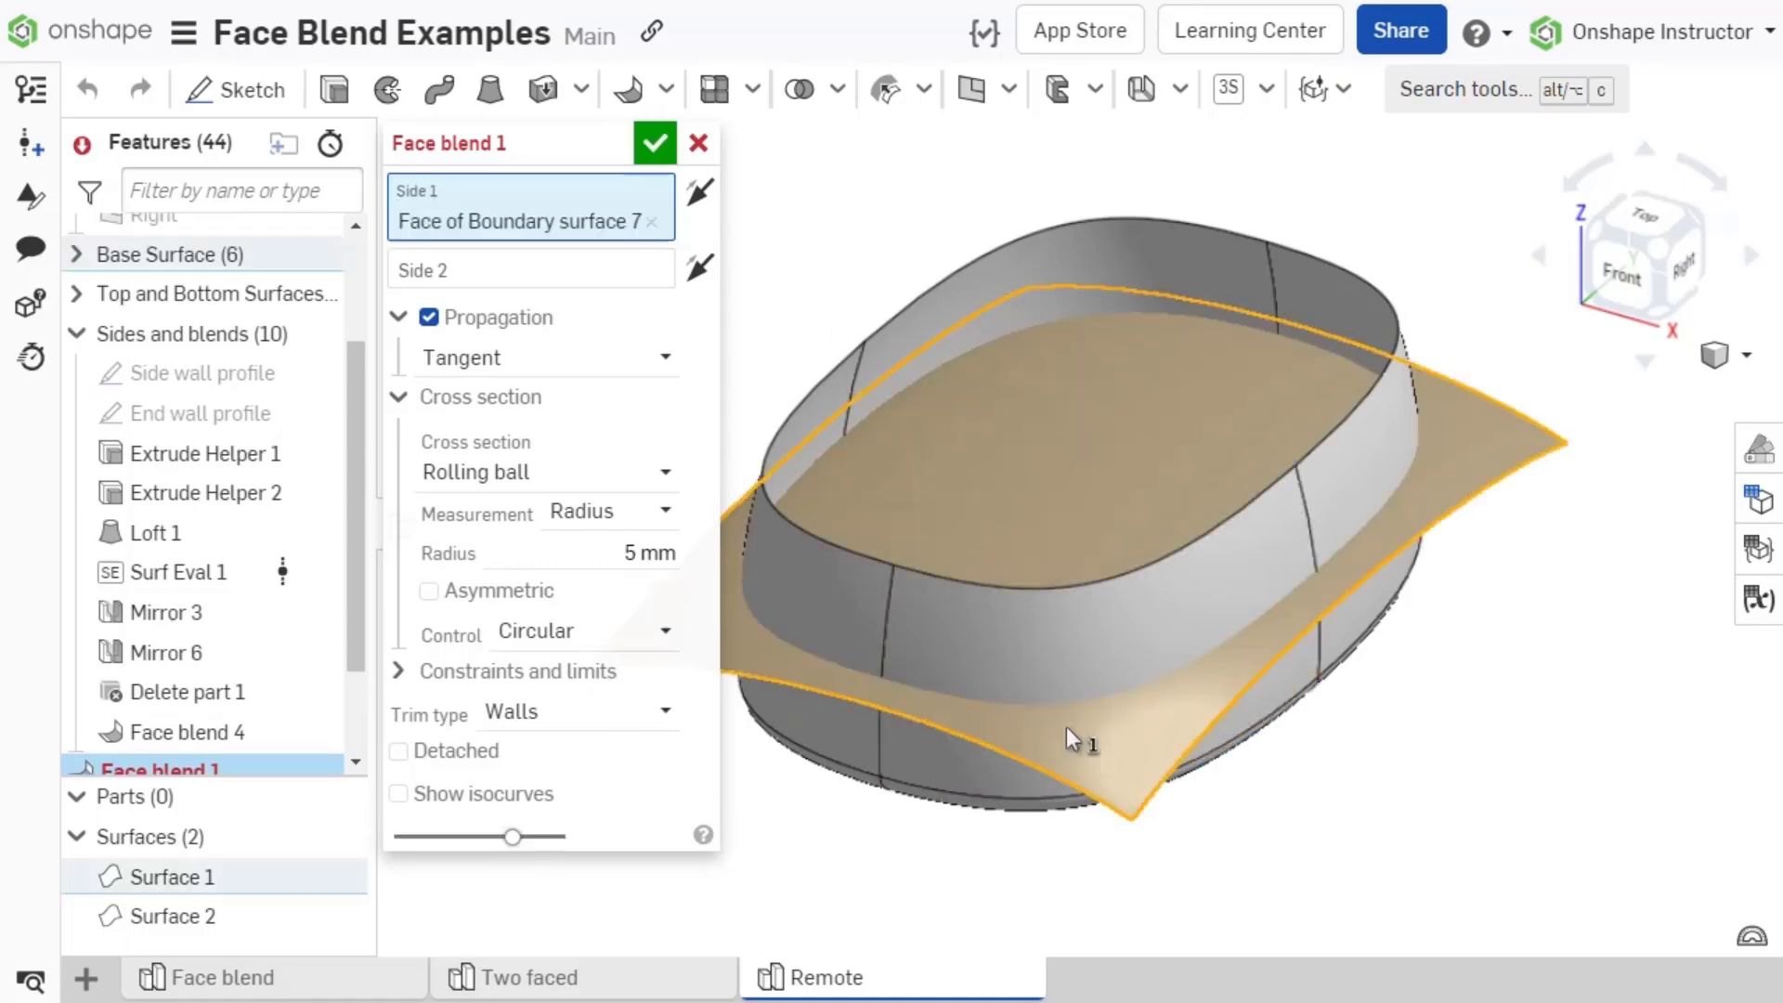
left_click(659, 269)
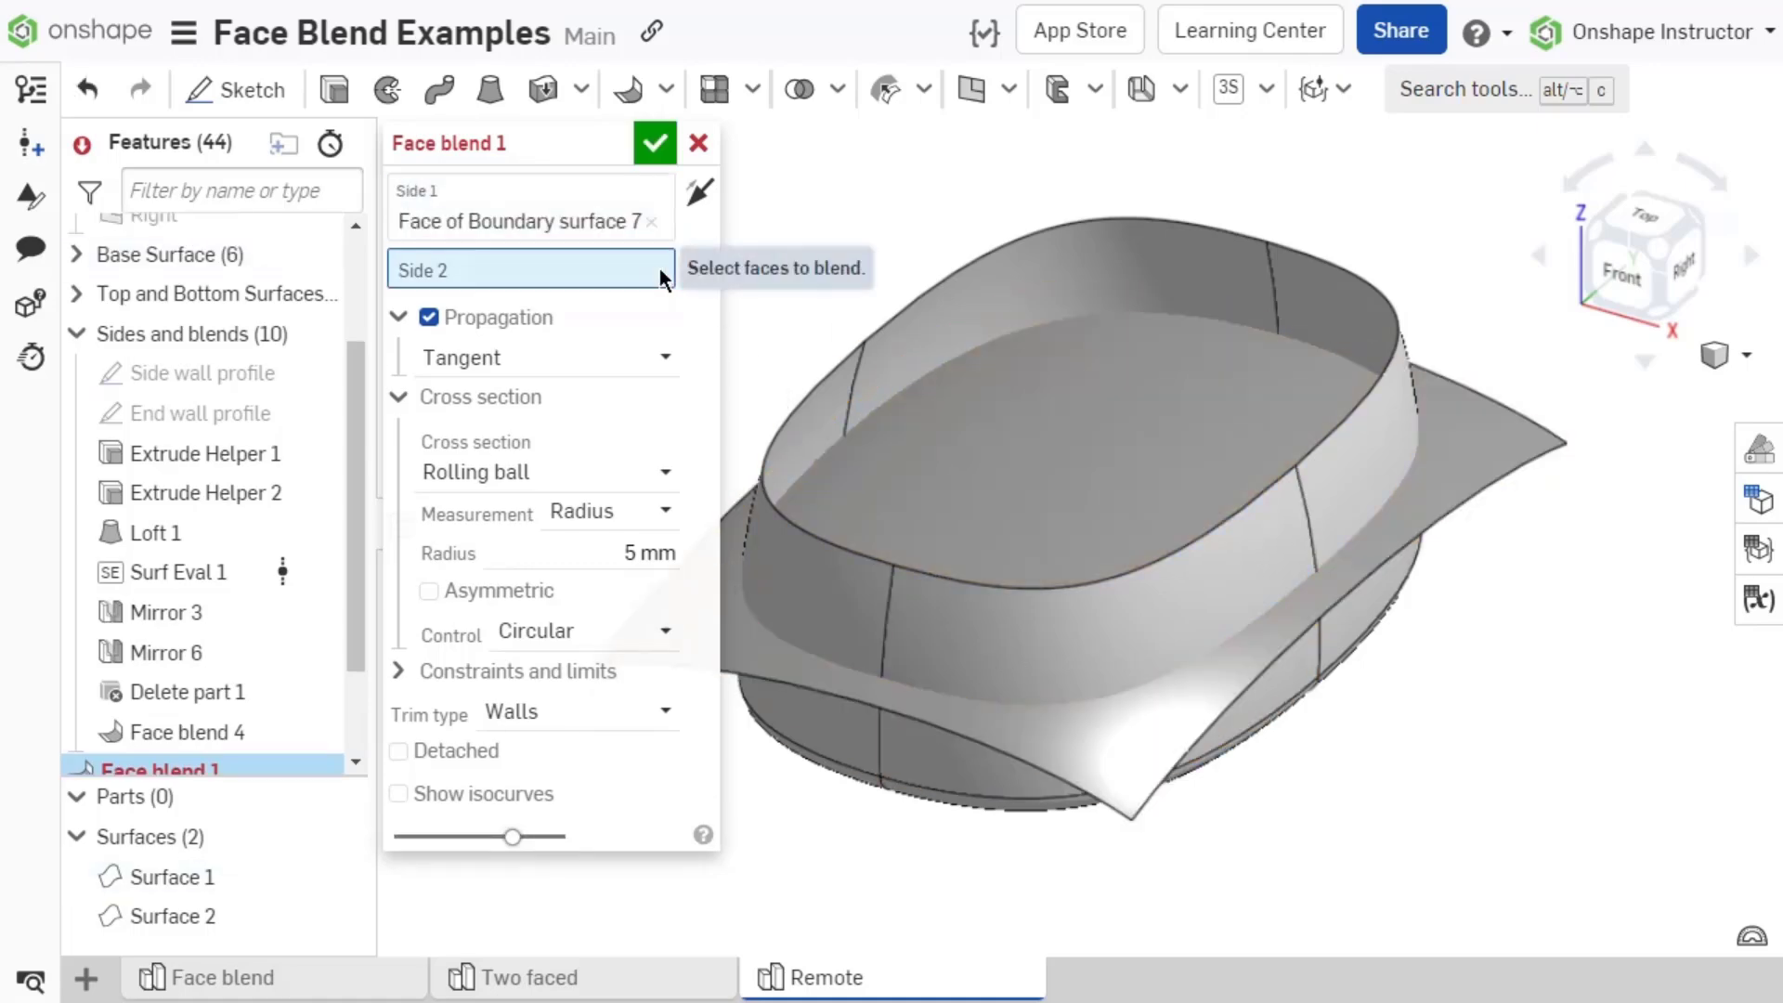
left_click(1049, 615)
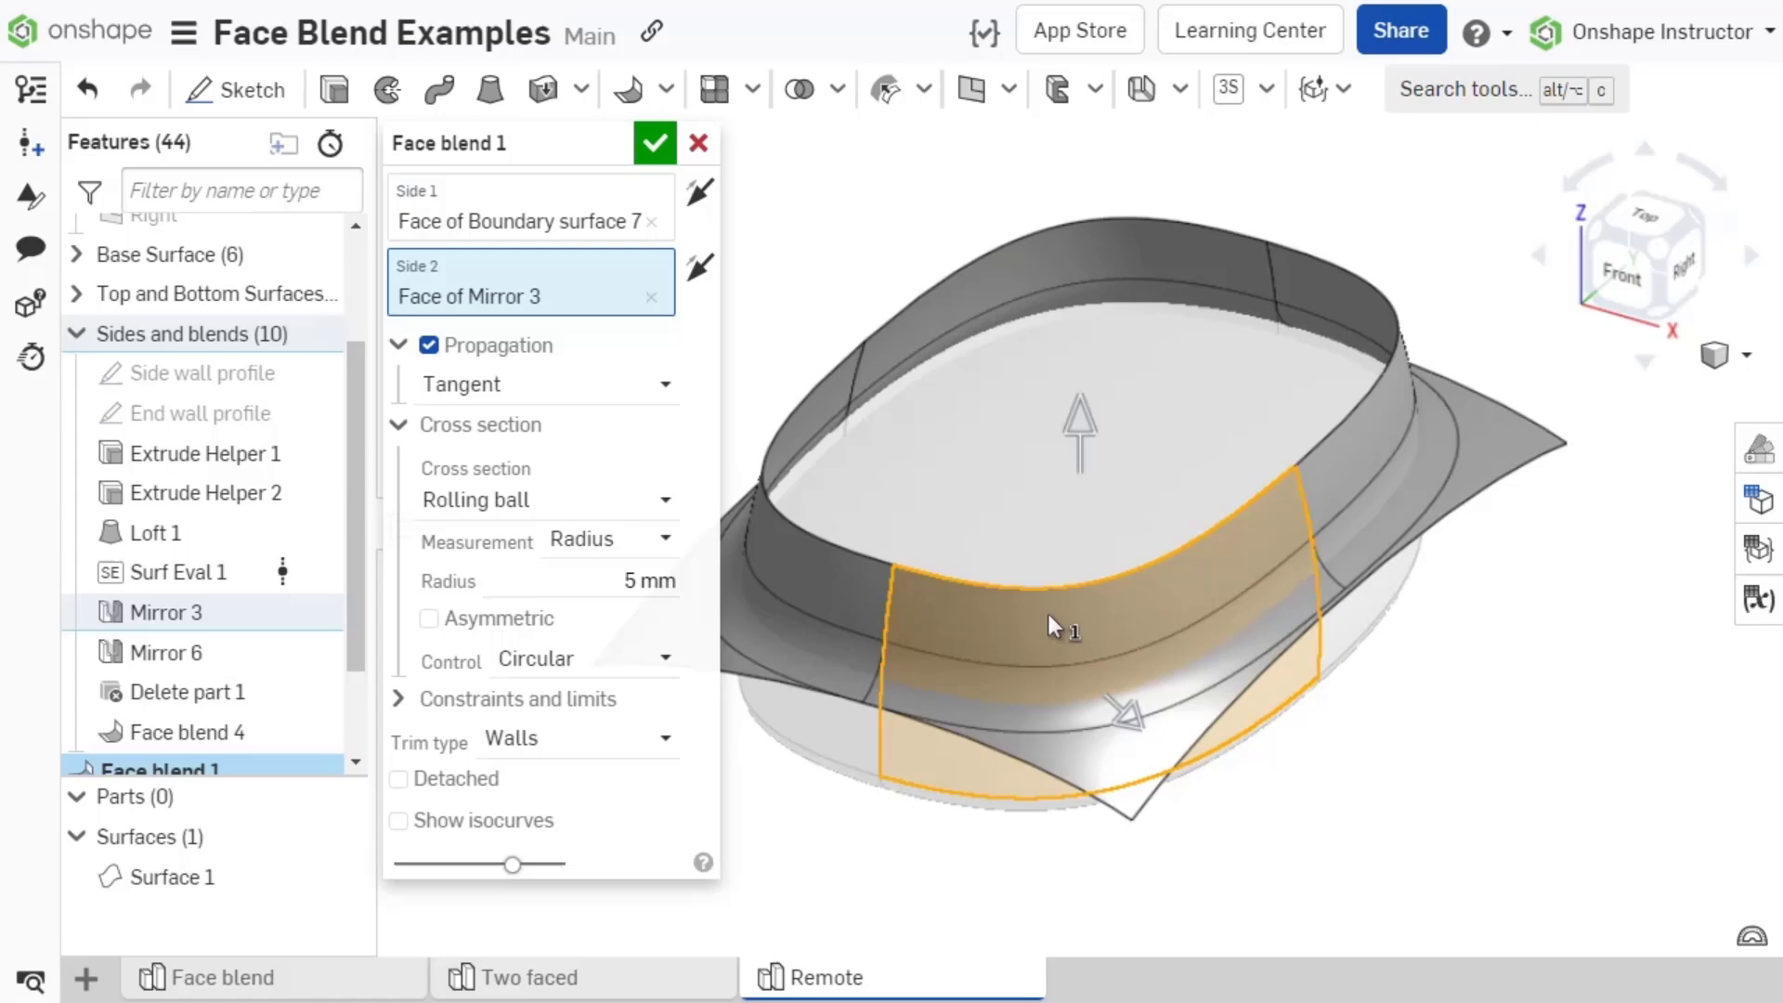
left_click(700, 192)
left_click(712, 265)
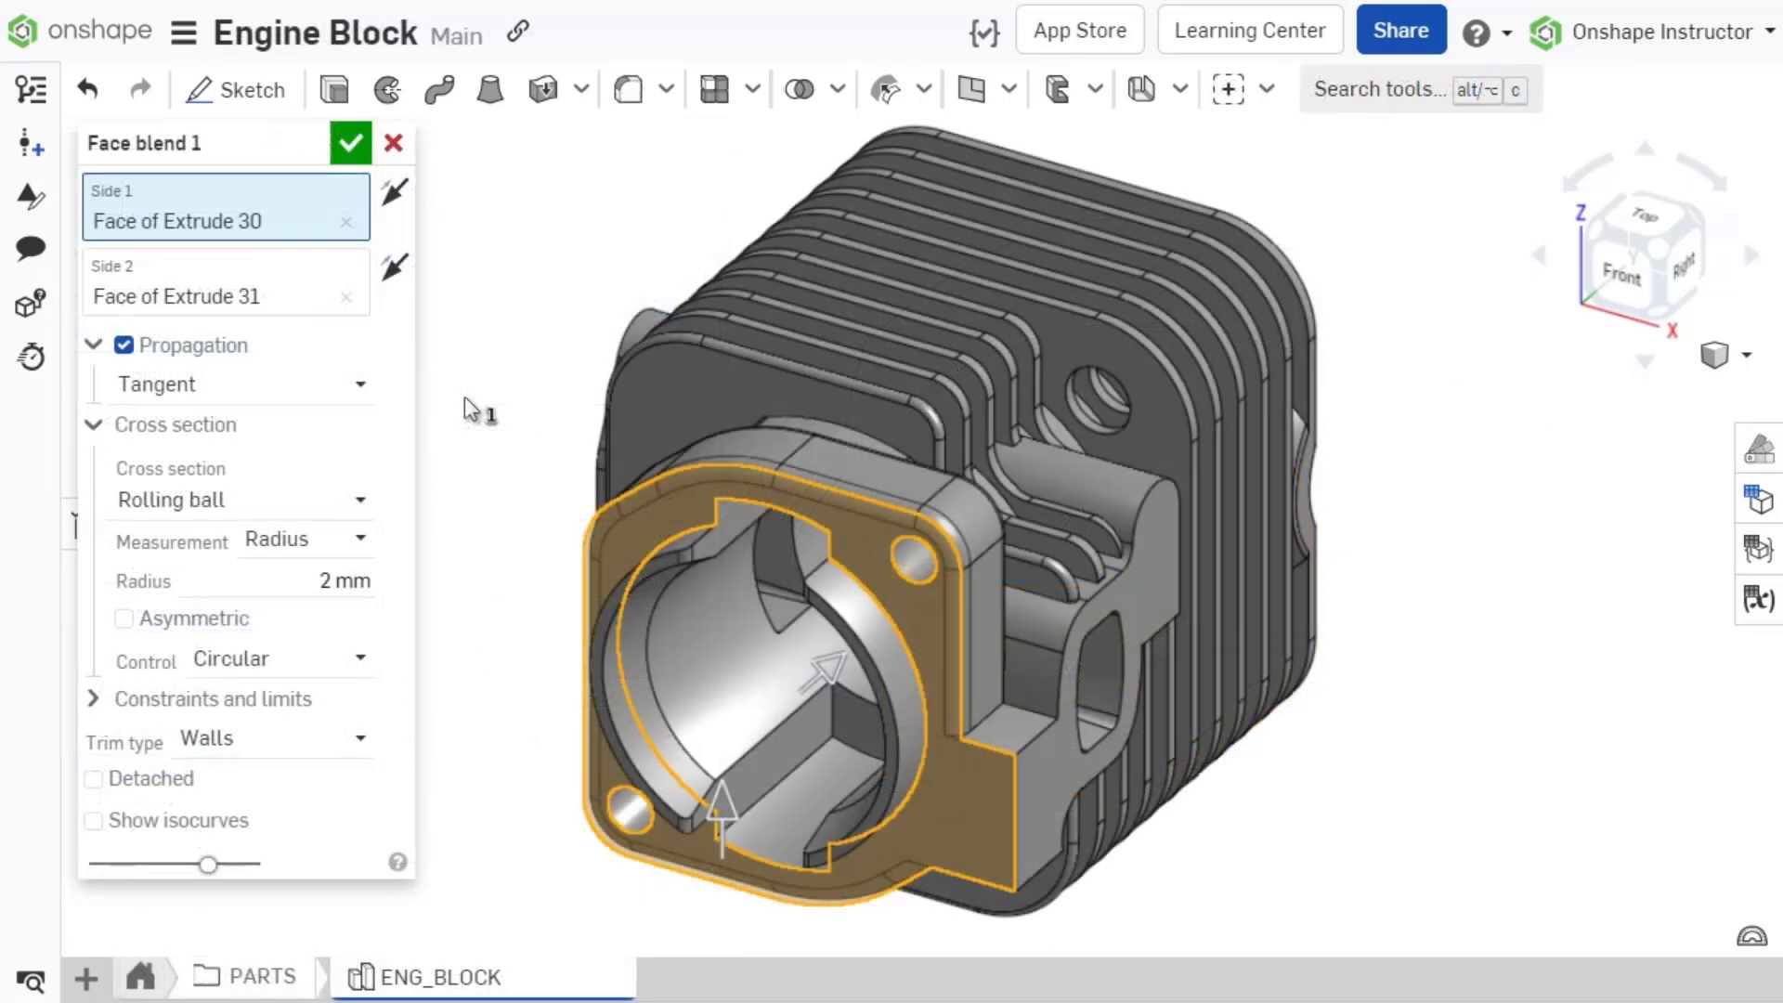
- From the front view, try Tangent and then Adjacent propagation on the blend
key("shift+1")
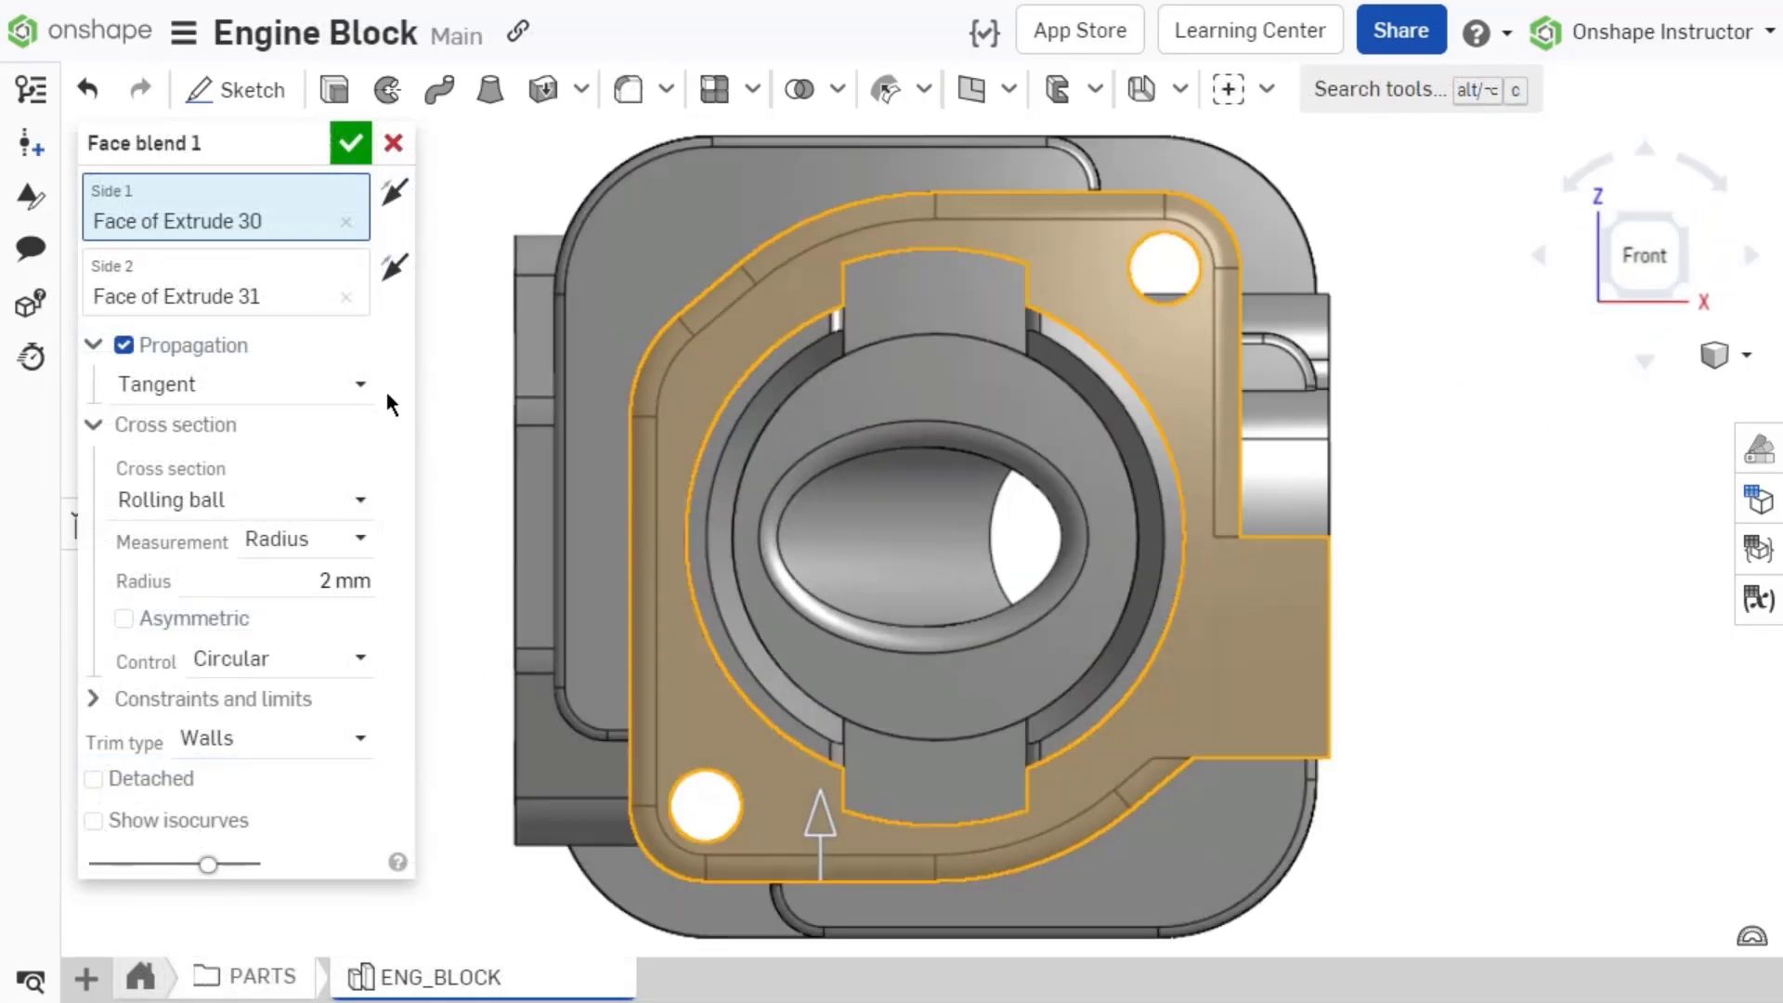
left_click(359, 387)
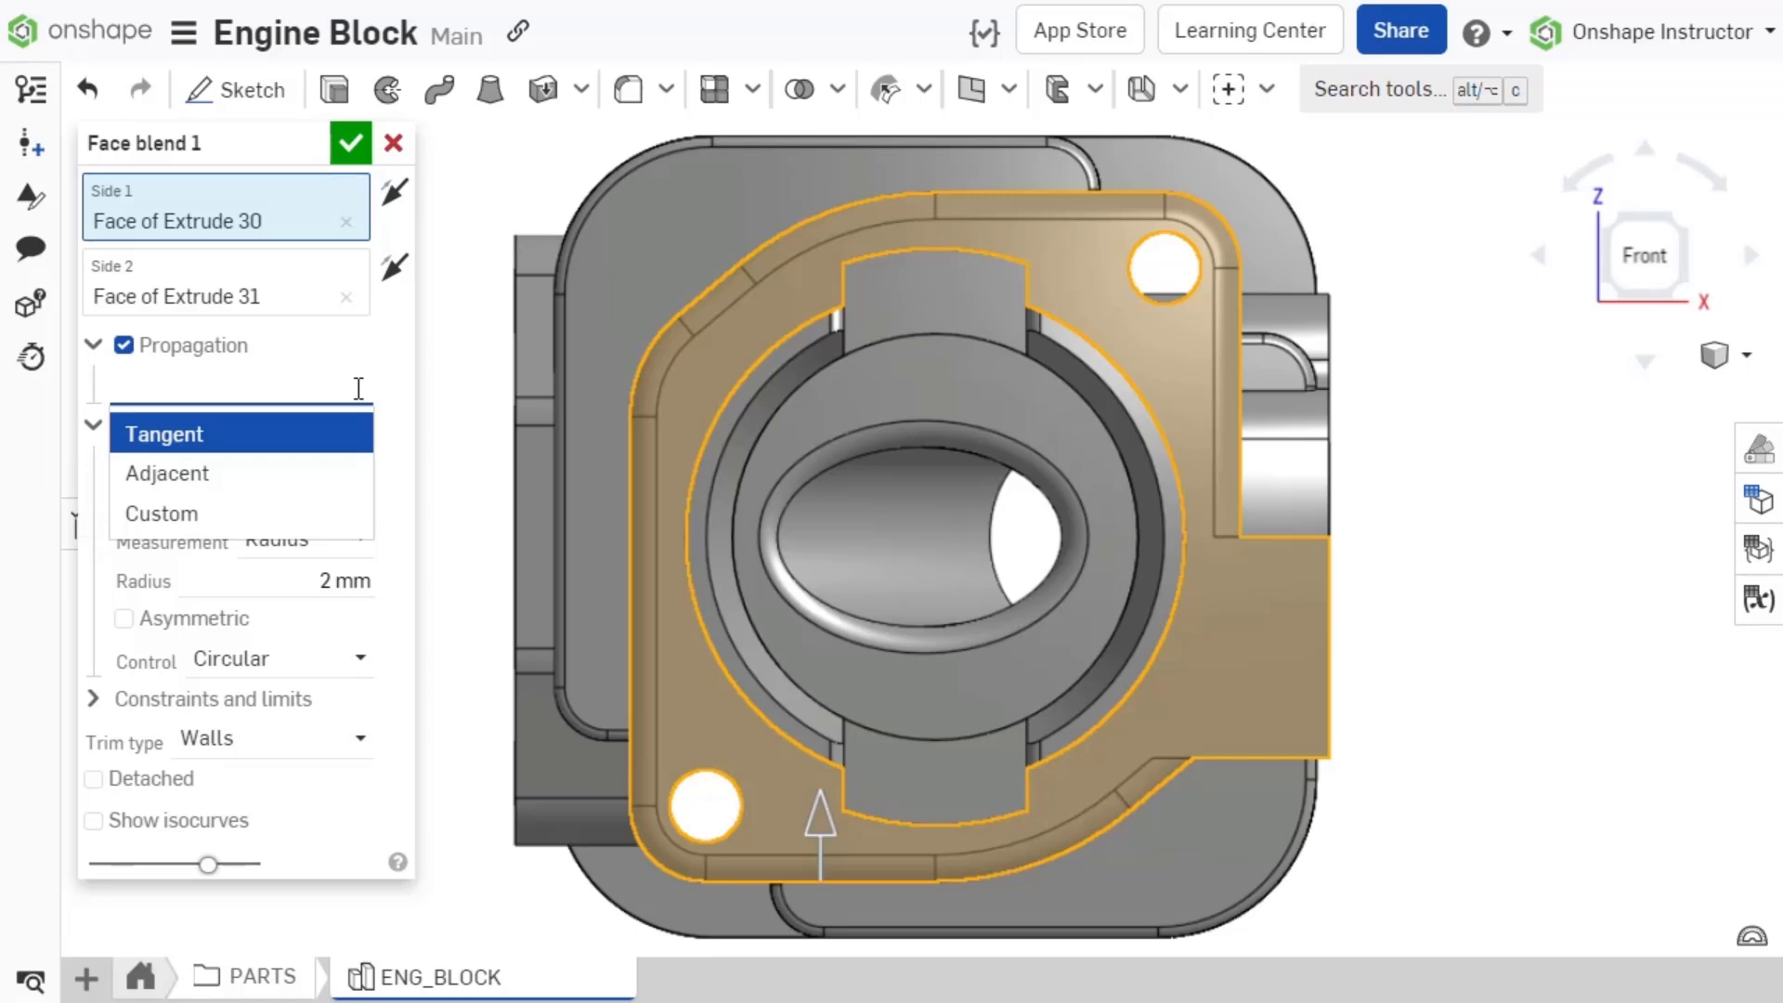
left_click(359, 390)
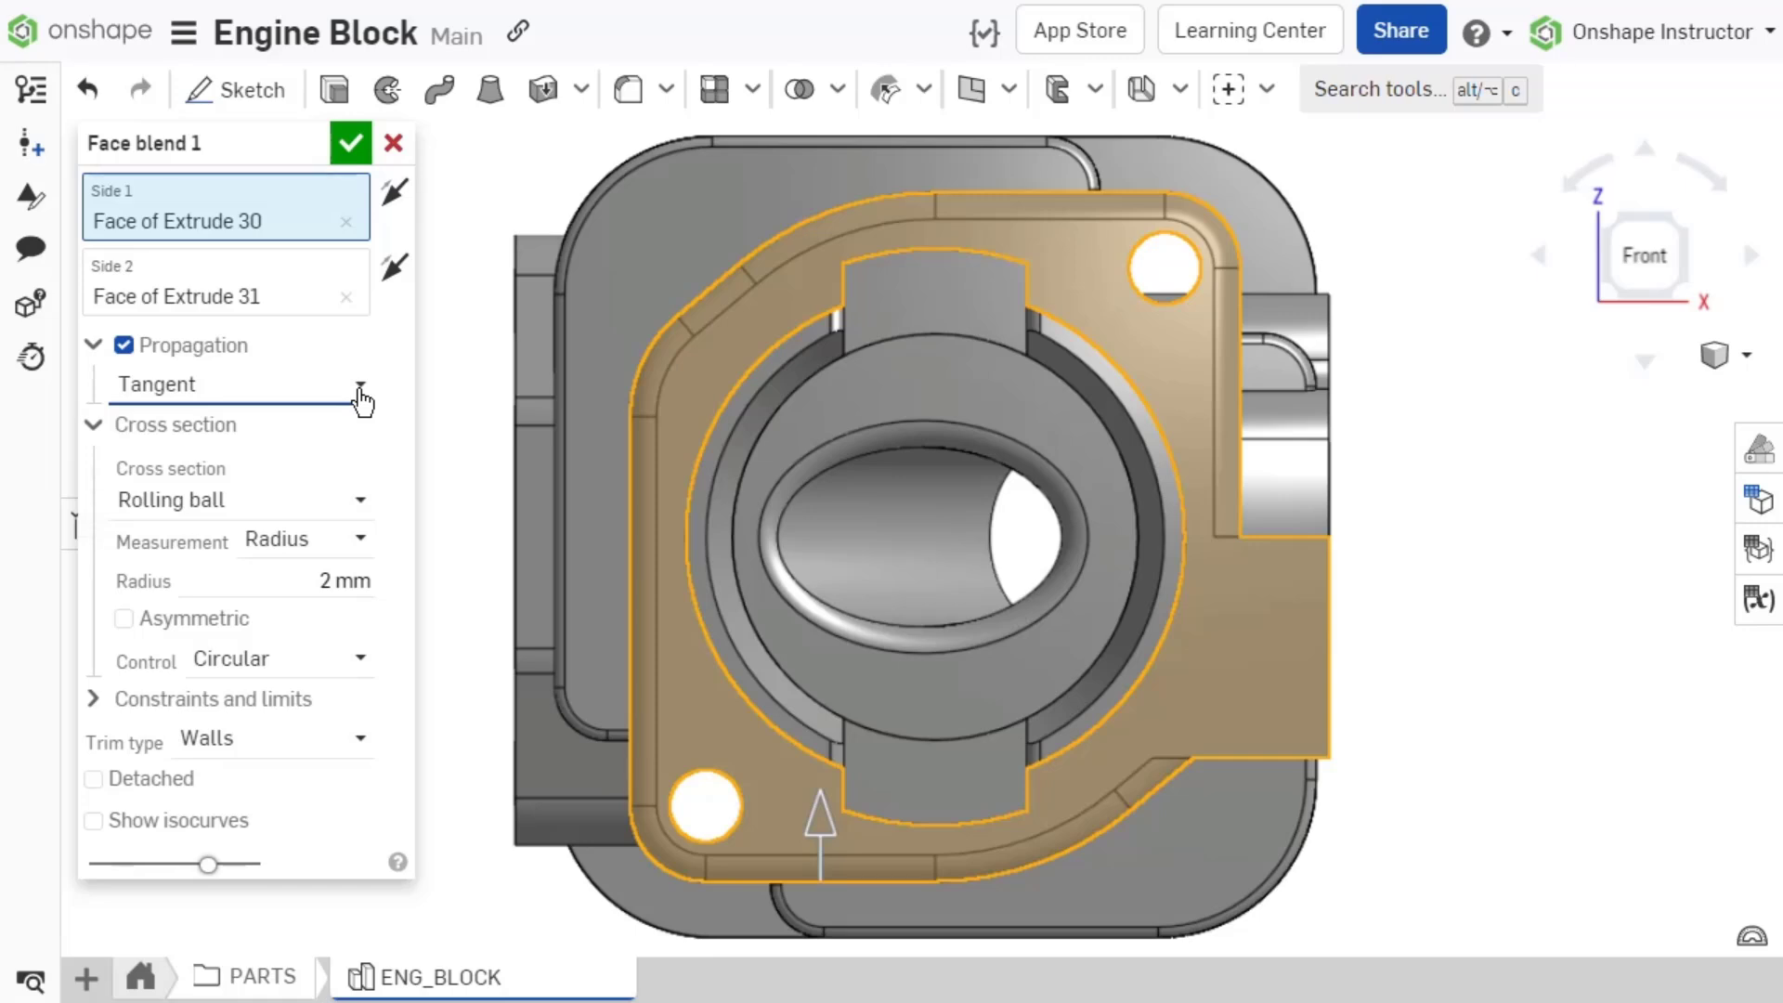
left_click(358, 390)
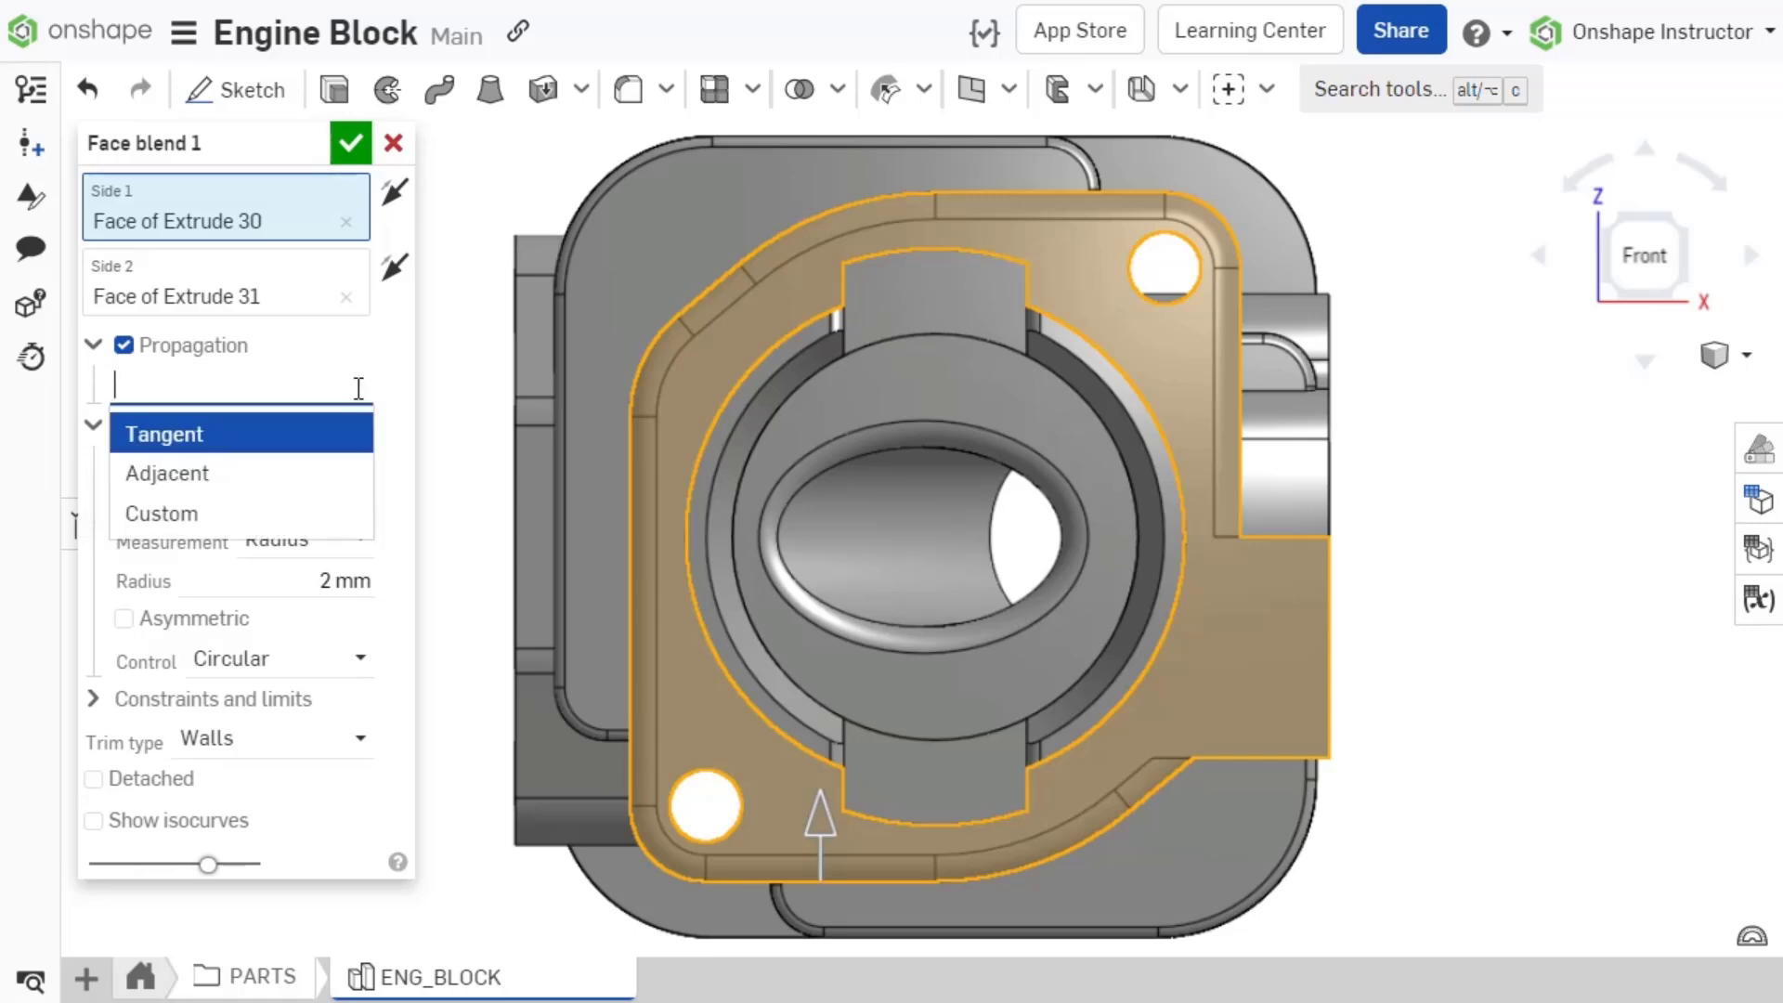
left_click(367, 469)
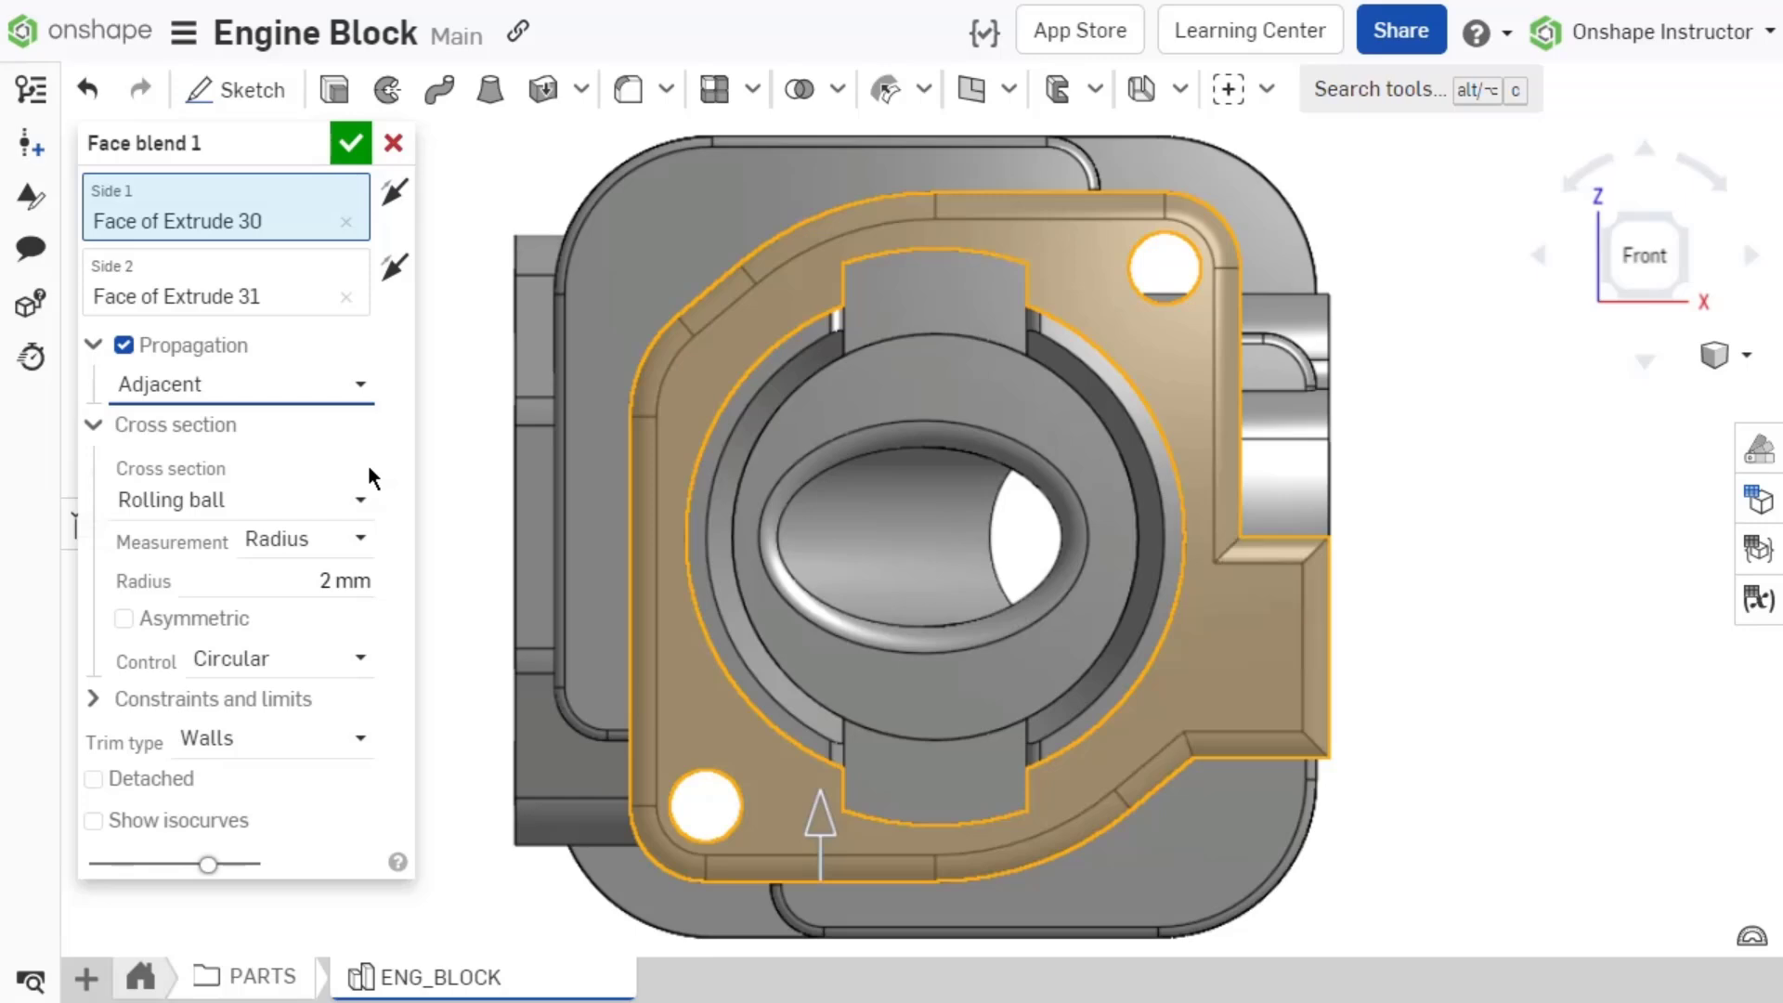
- Set propagation to Custom with a maximum angle of 90 deg
left_click(355, 398)
left_click(371, 514)
left_click(275, 430)
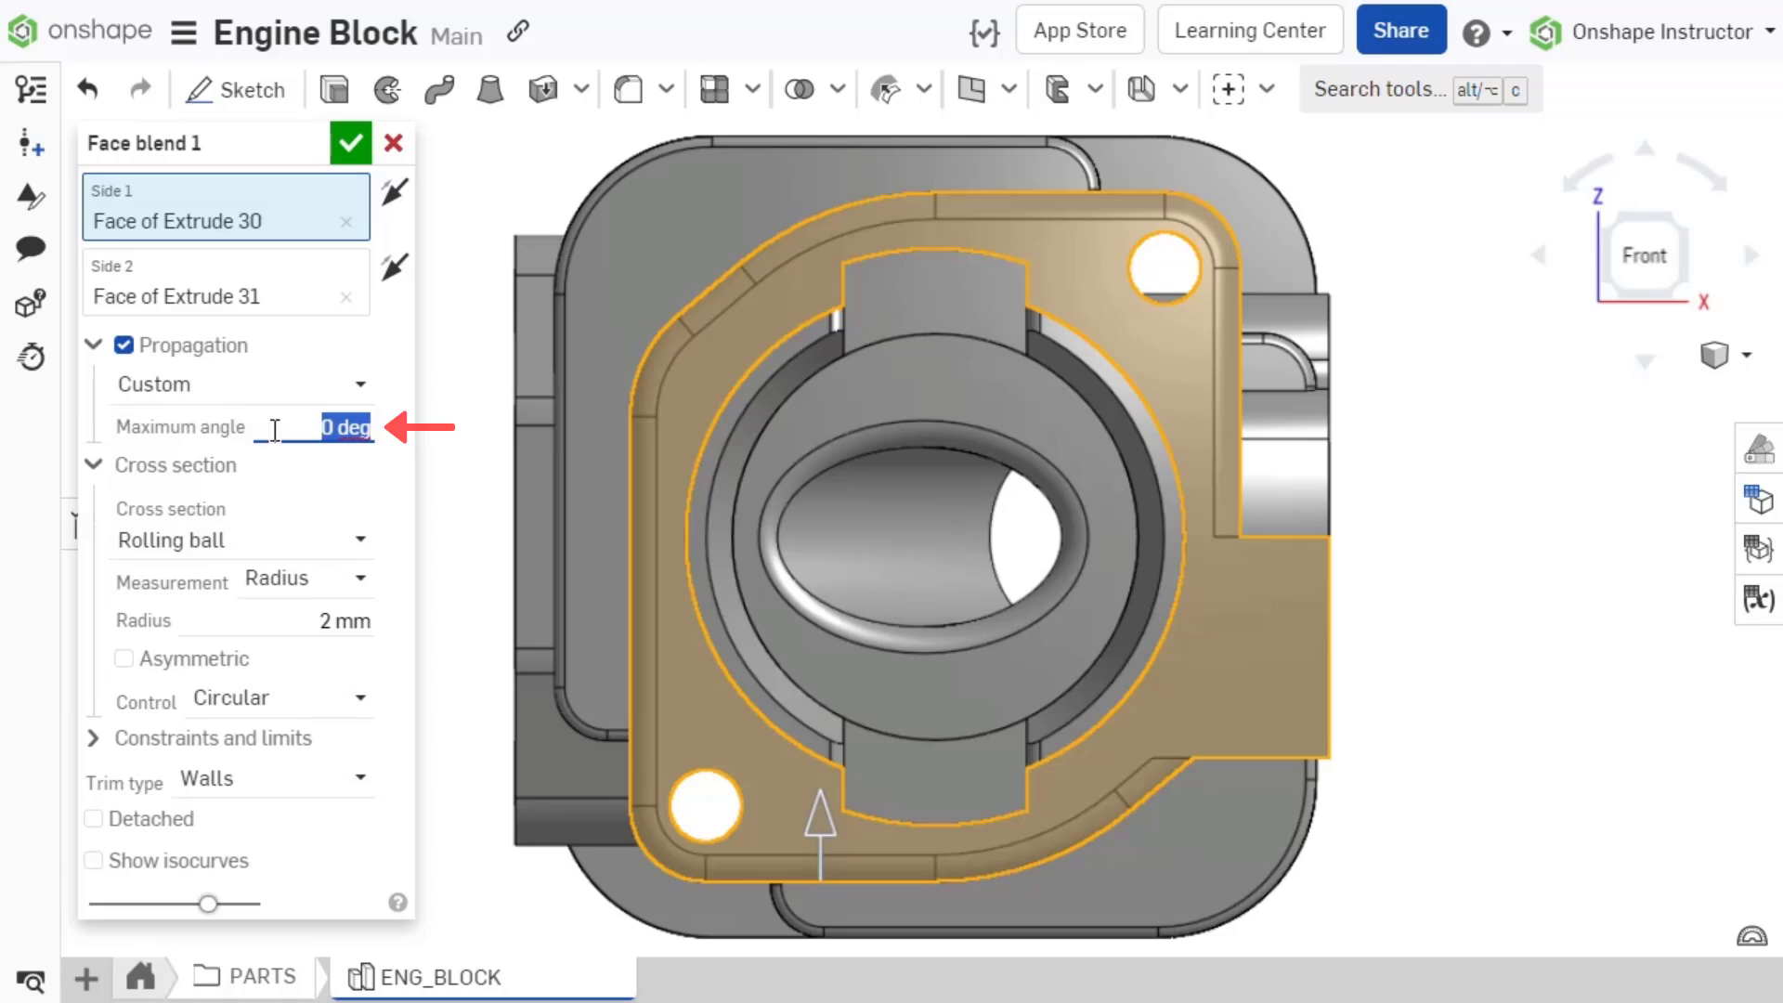
type("40")
key("Return")
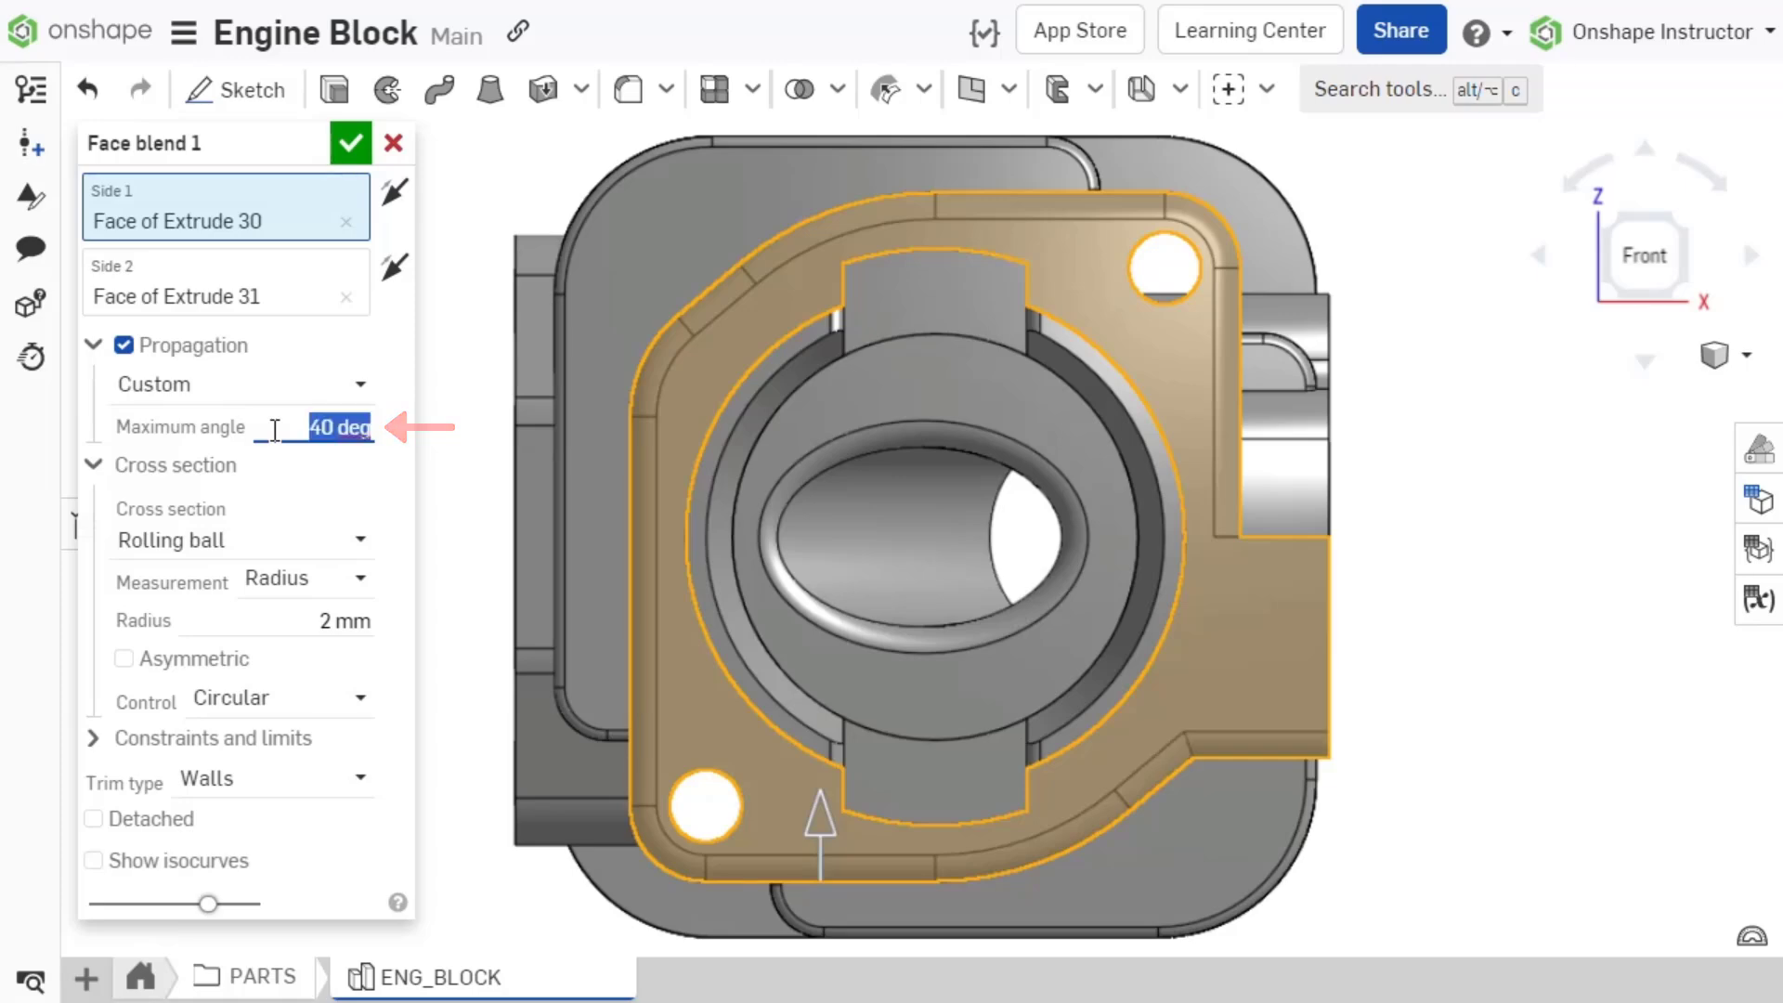
type("90")
key("Return")
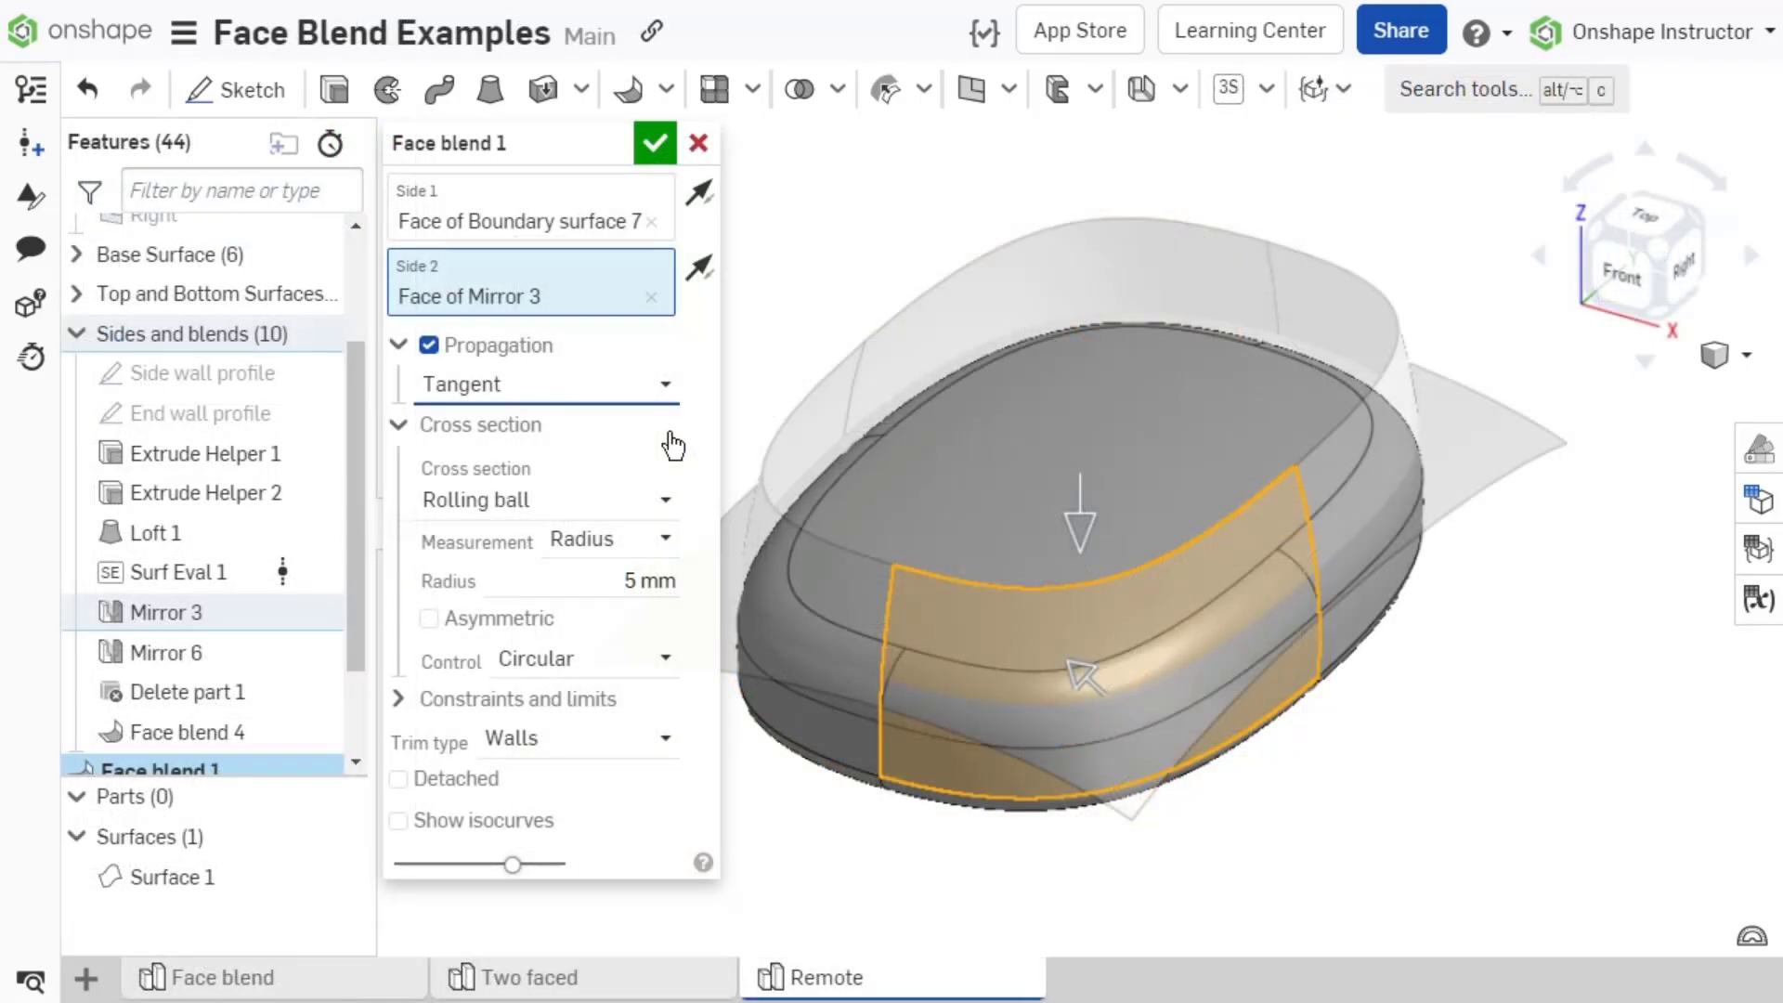
- Turn propagation off and add two fillet faces, an extrude face and the sweep face to Side 2
left_click(429, 346)
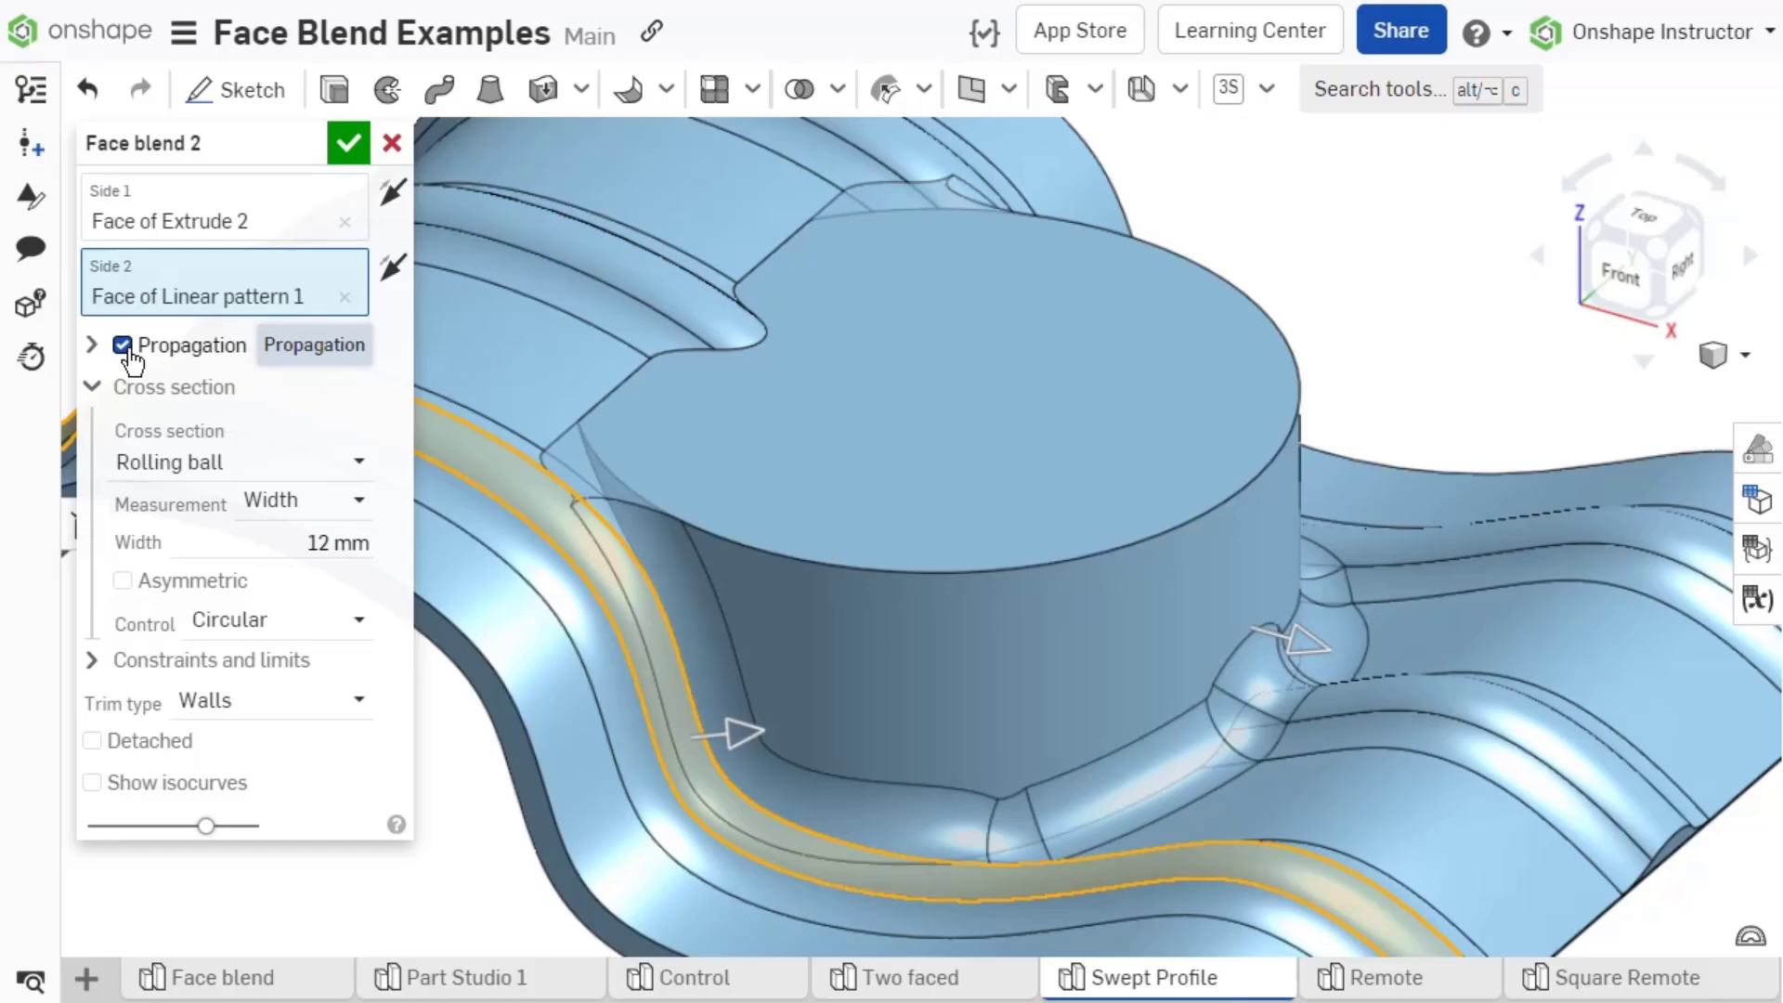
left_click(122, 346)
left_click(1213, 800)
left_click(1358, 809)
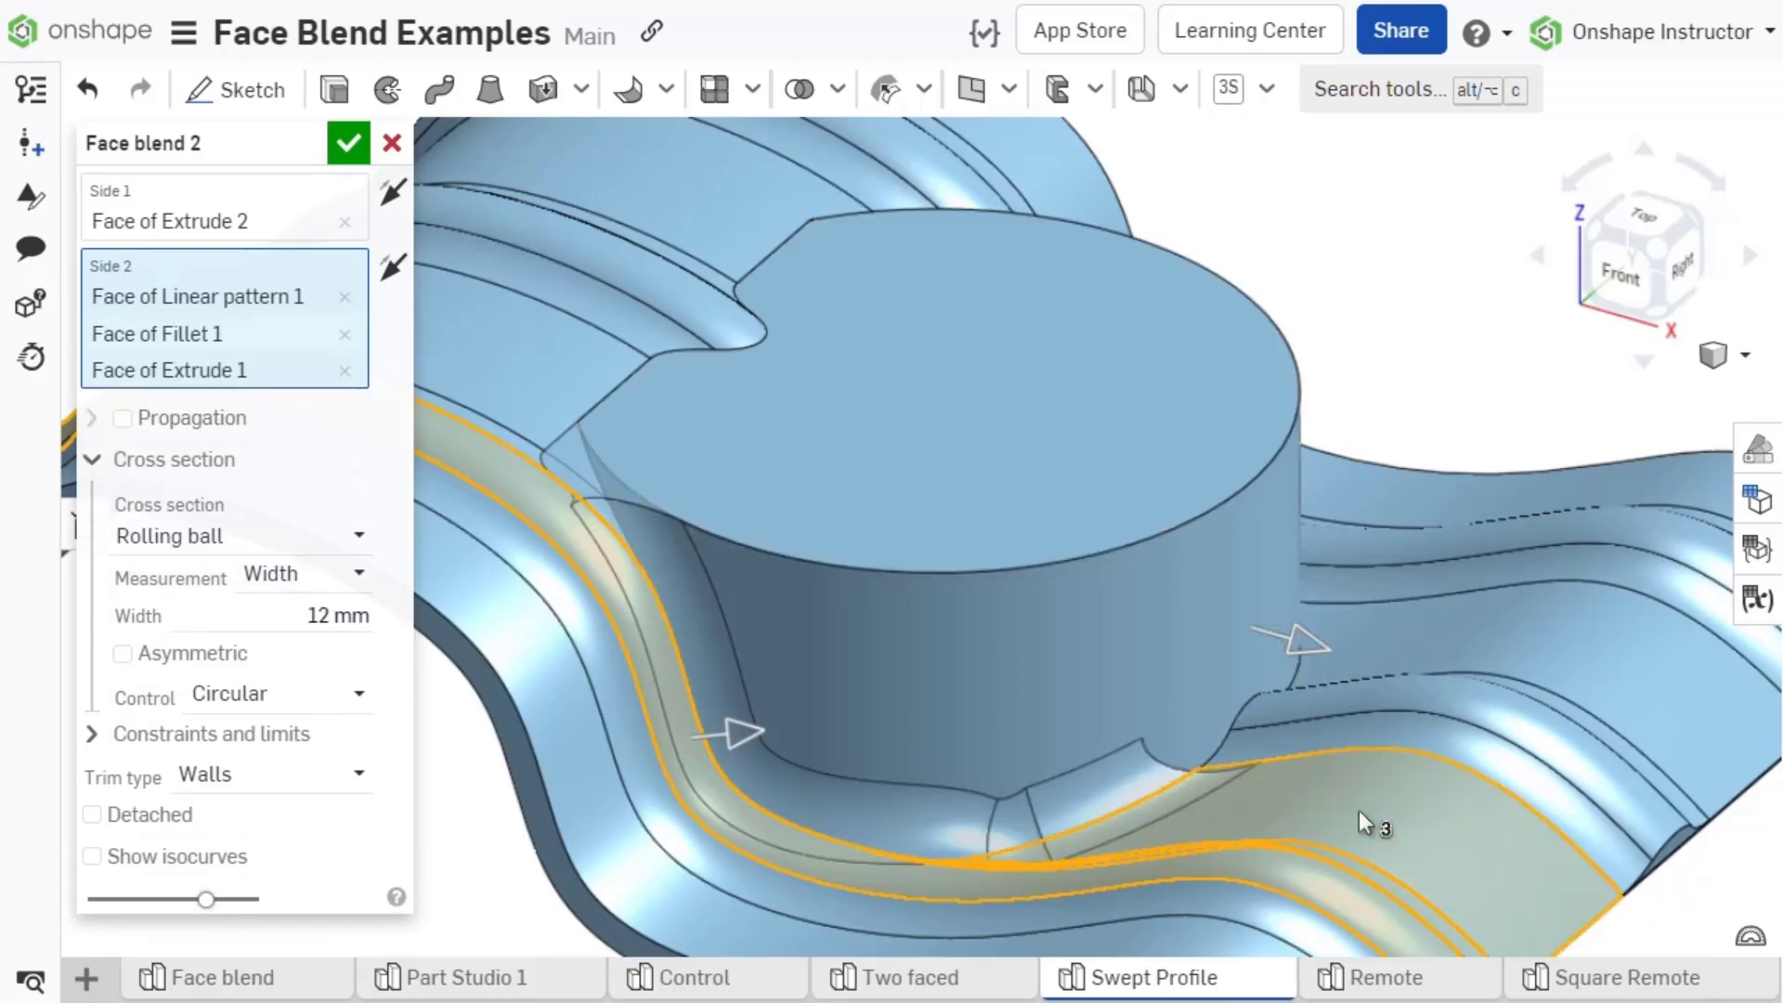
left_click(1384, 747)
left_click(1408, 689)
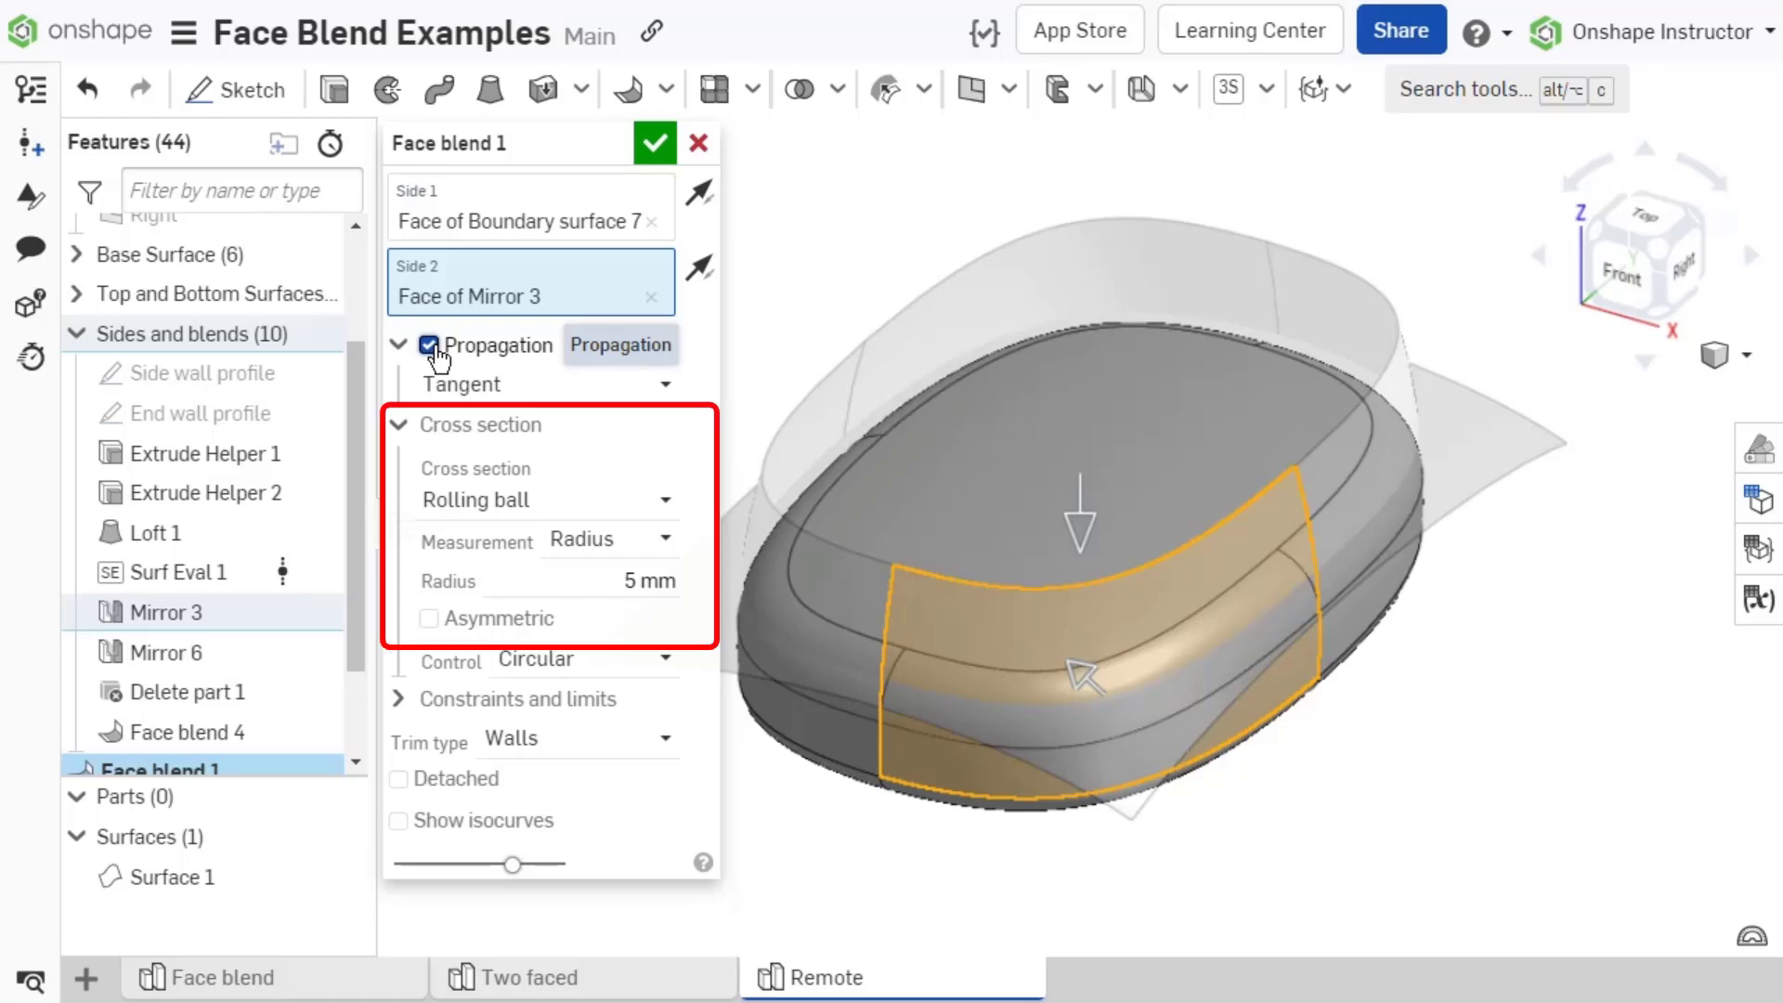
- Keep the remote blend's cross section as Rolling ball, then list the swept-profile example's cross-section types
left_click(665, 500)
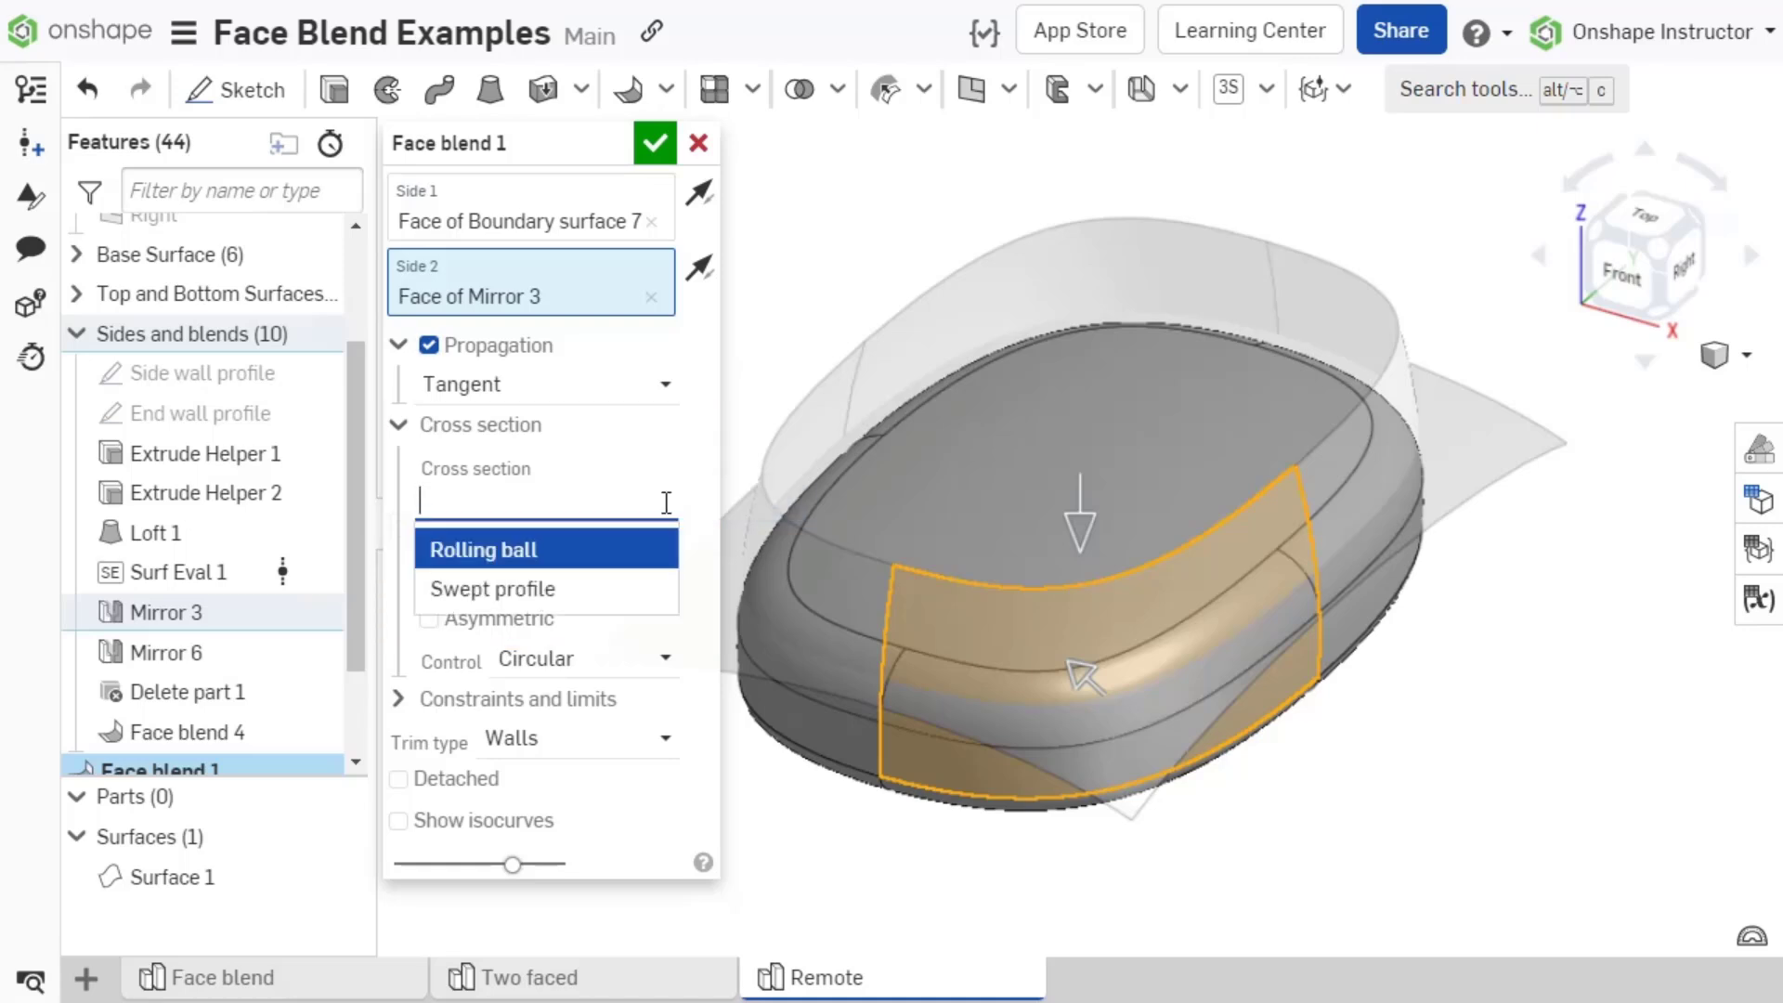
left_click(674, 537)
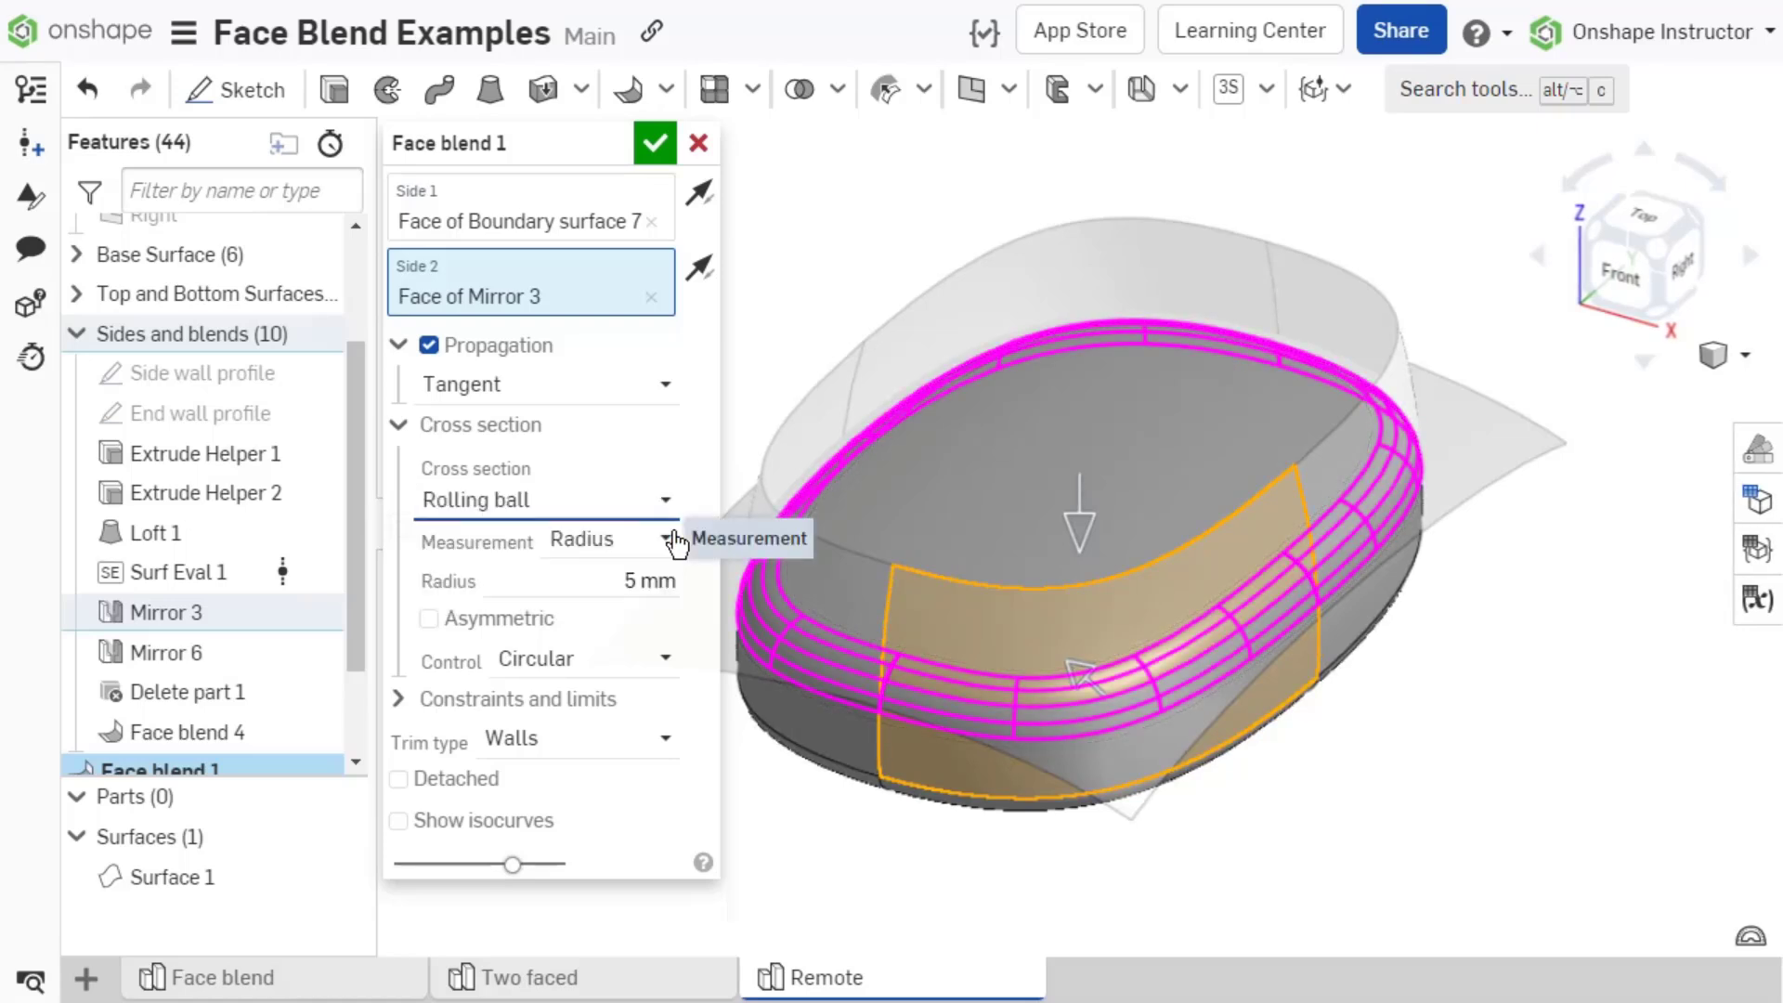
left_click(667, 501)
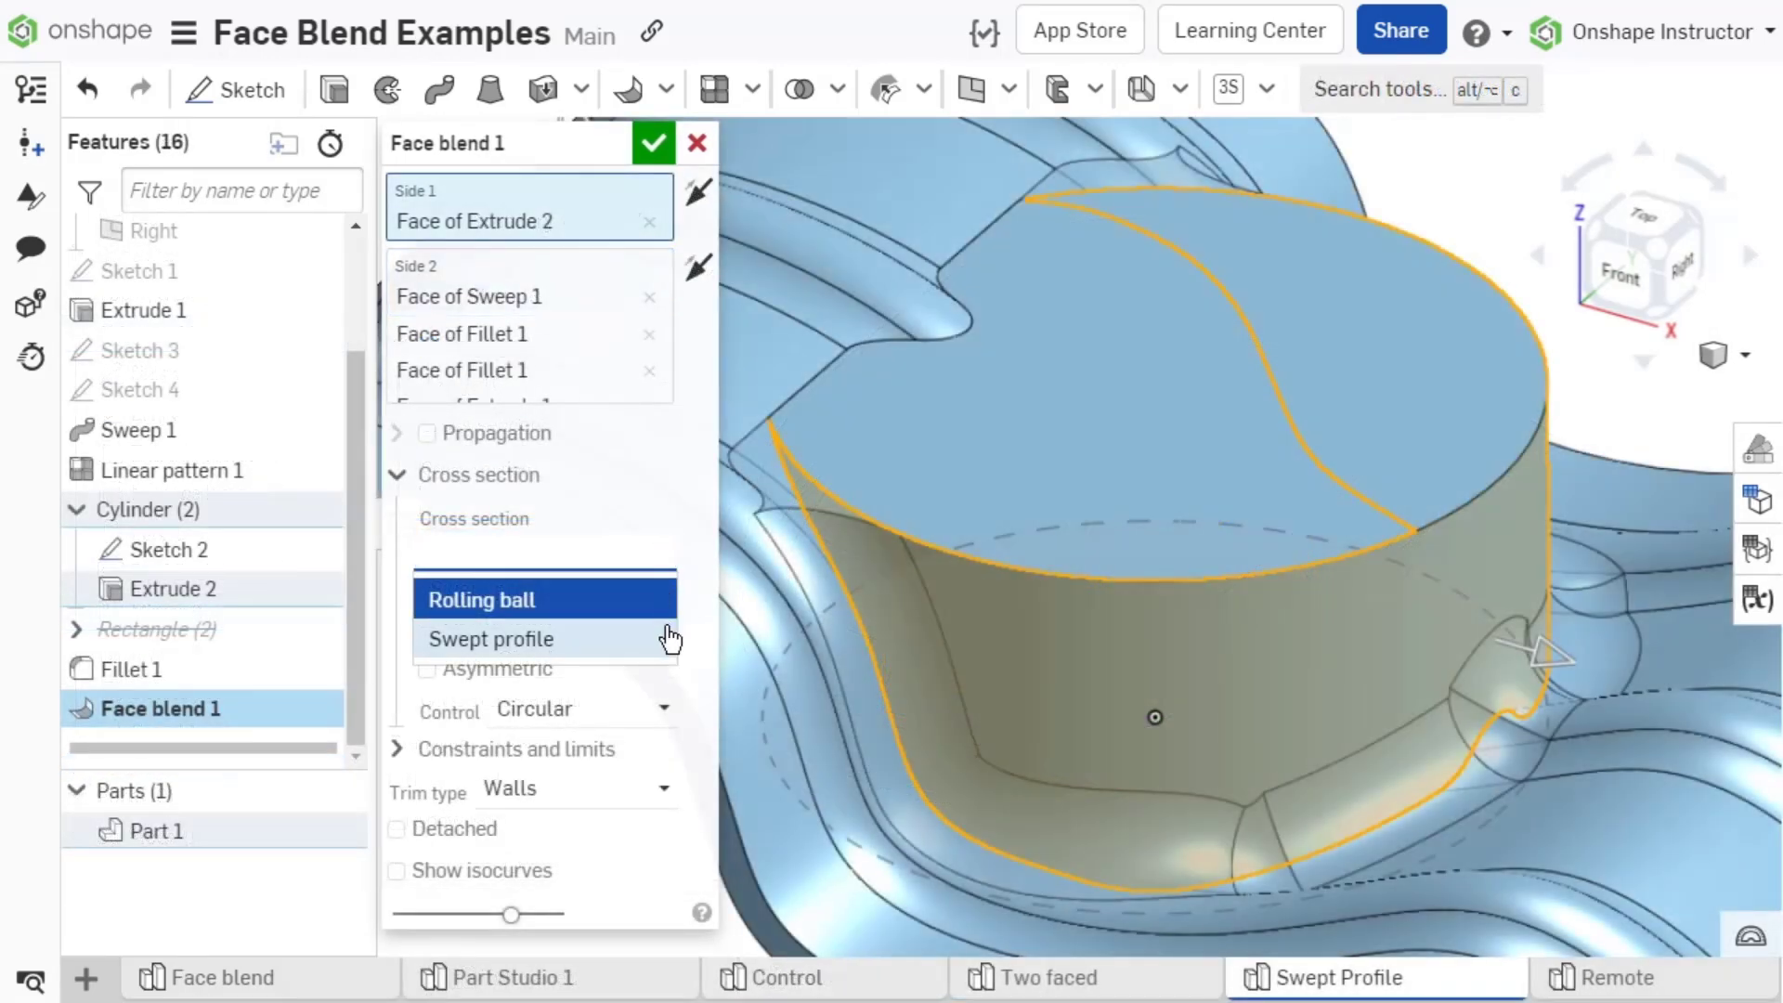
- Switch the cross section to Swept profile and make the cylinder's top circular edge its spine
left_click(669, 639)
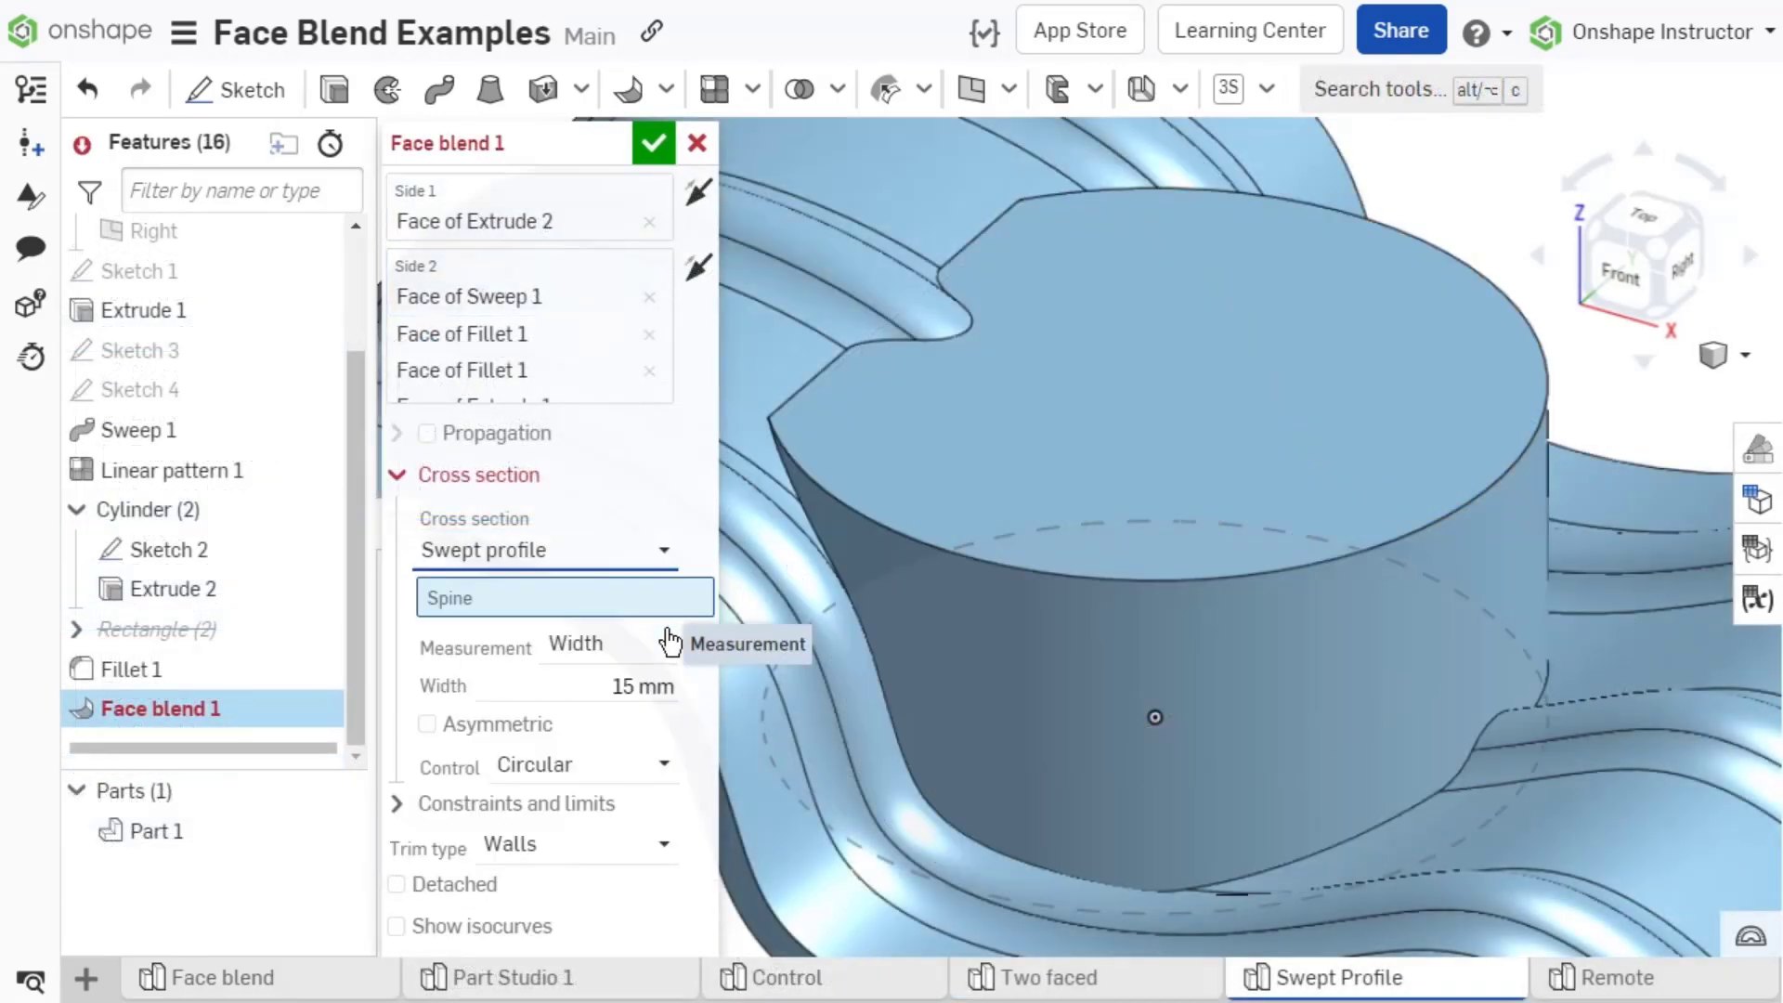
left_click(785, 664)
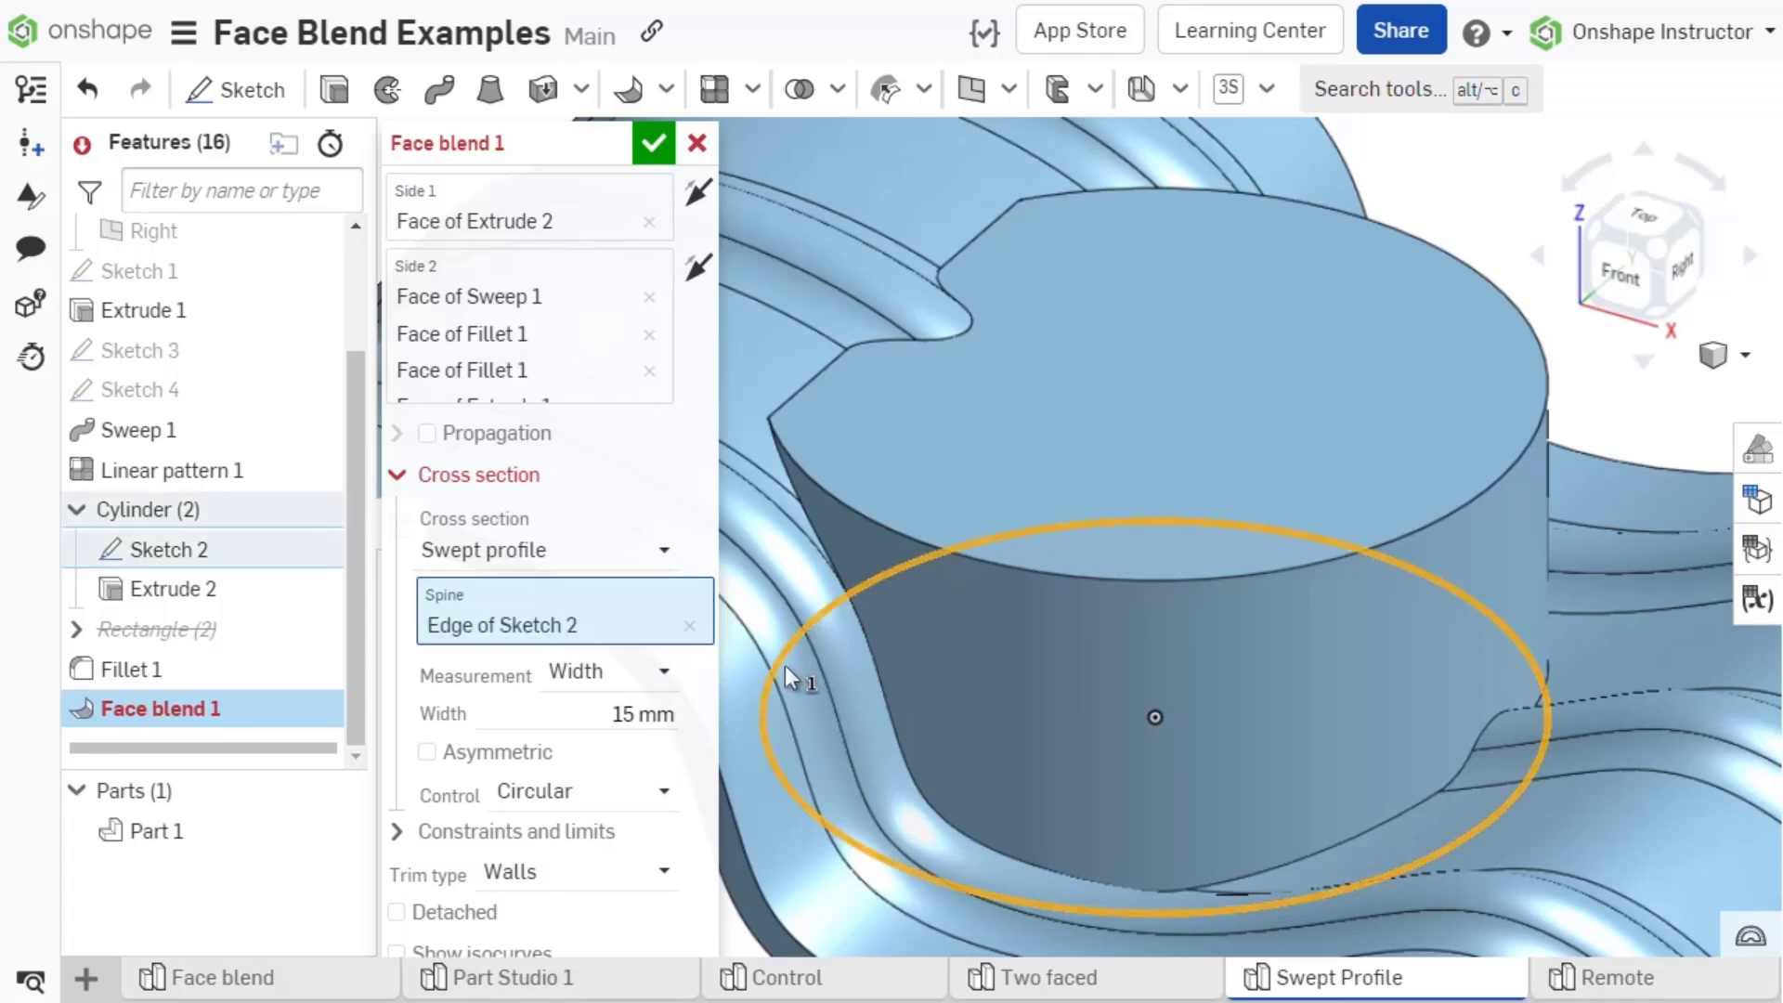
left_click(777, 659)
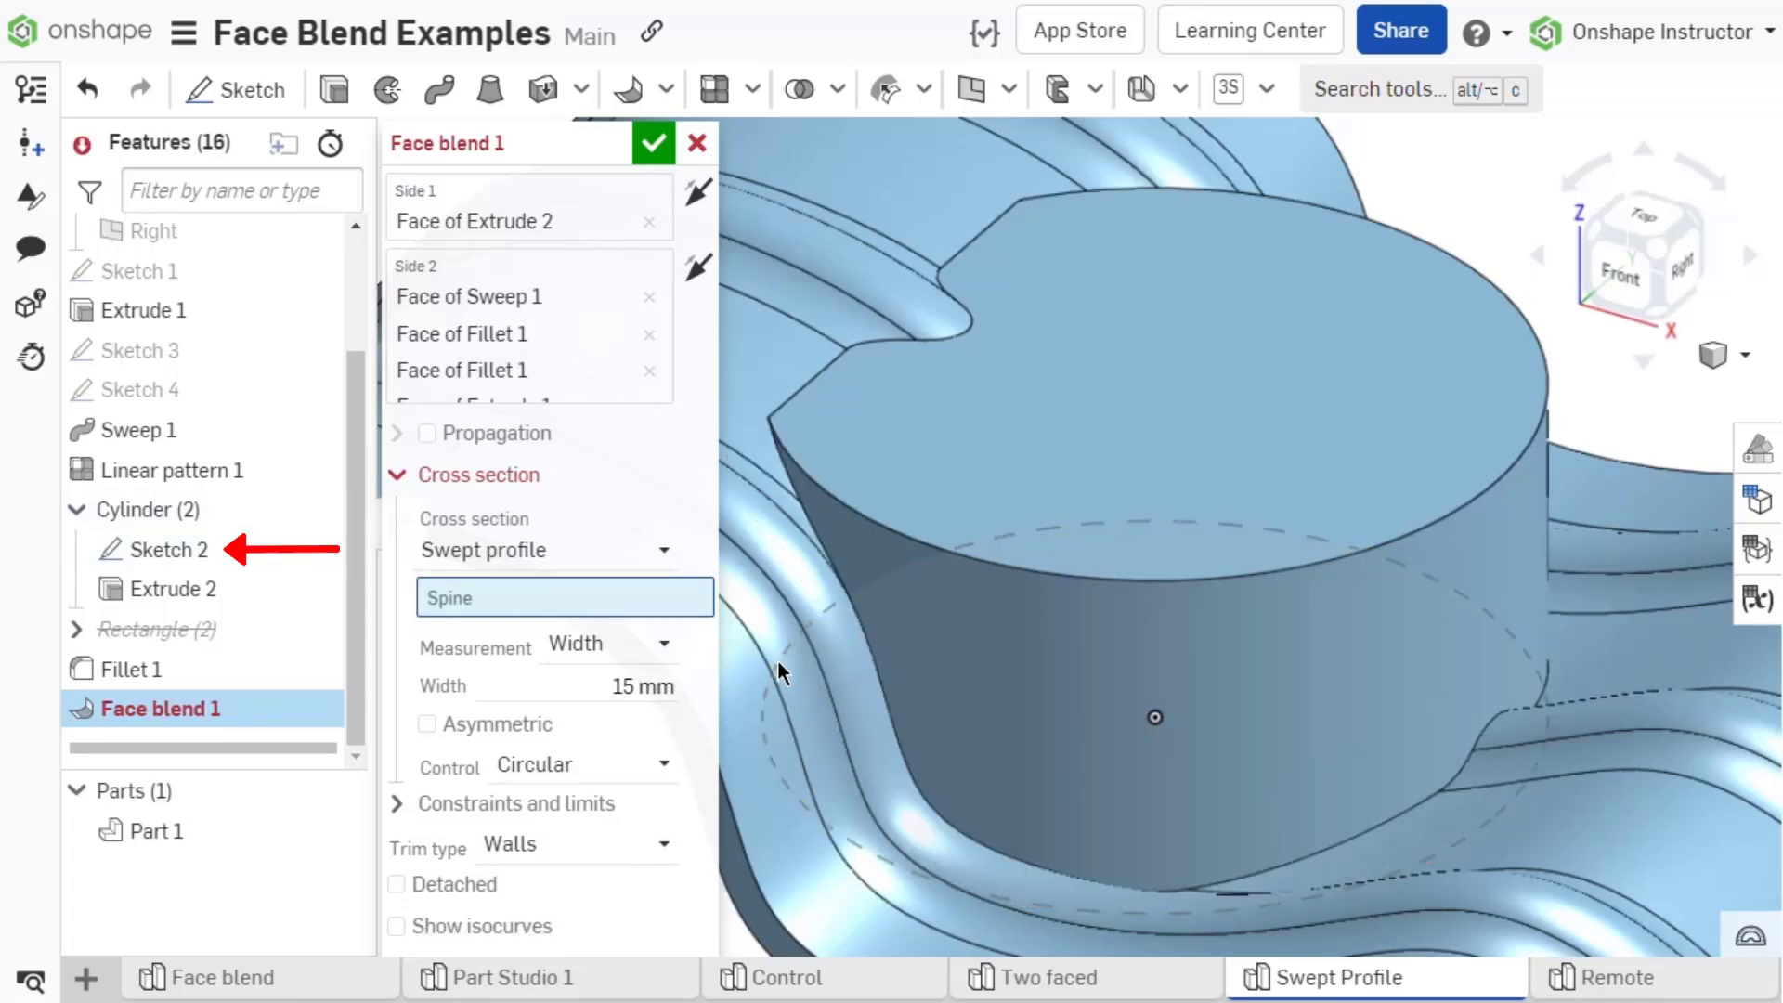
left_click(826, 489)
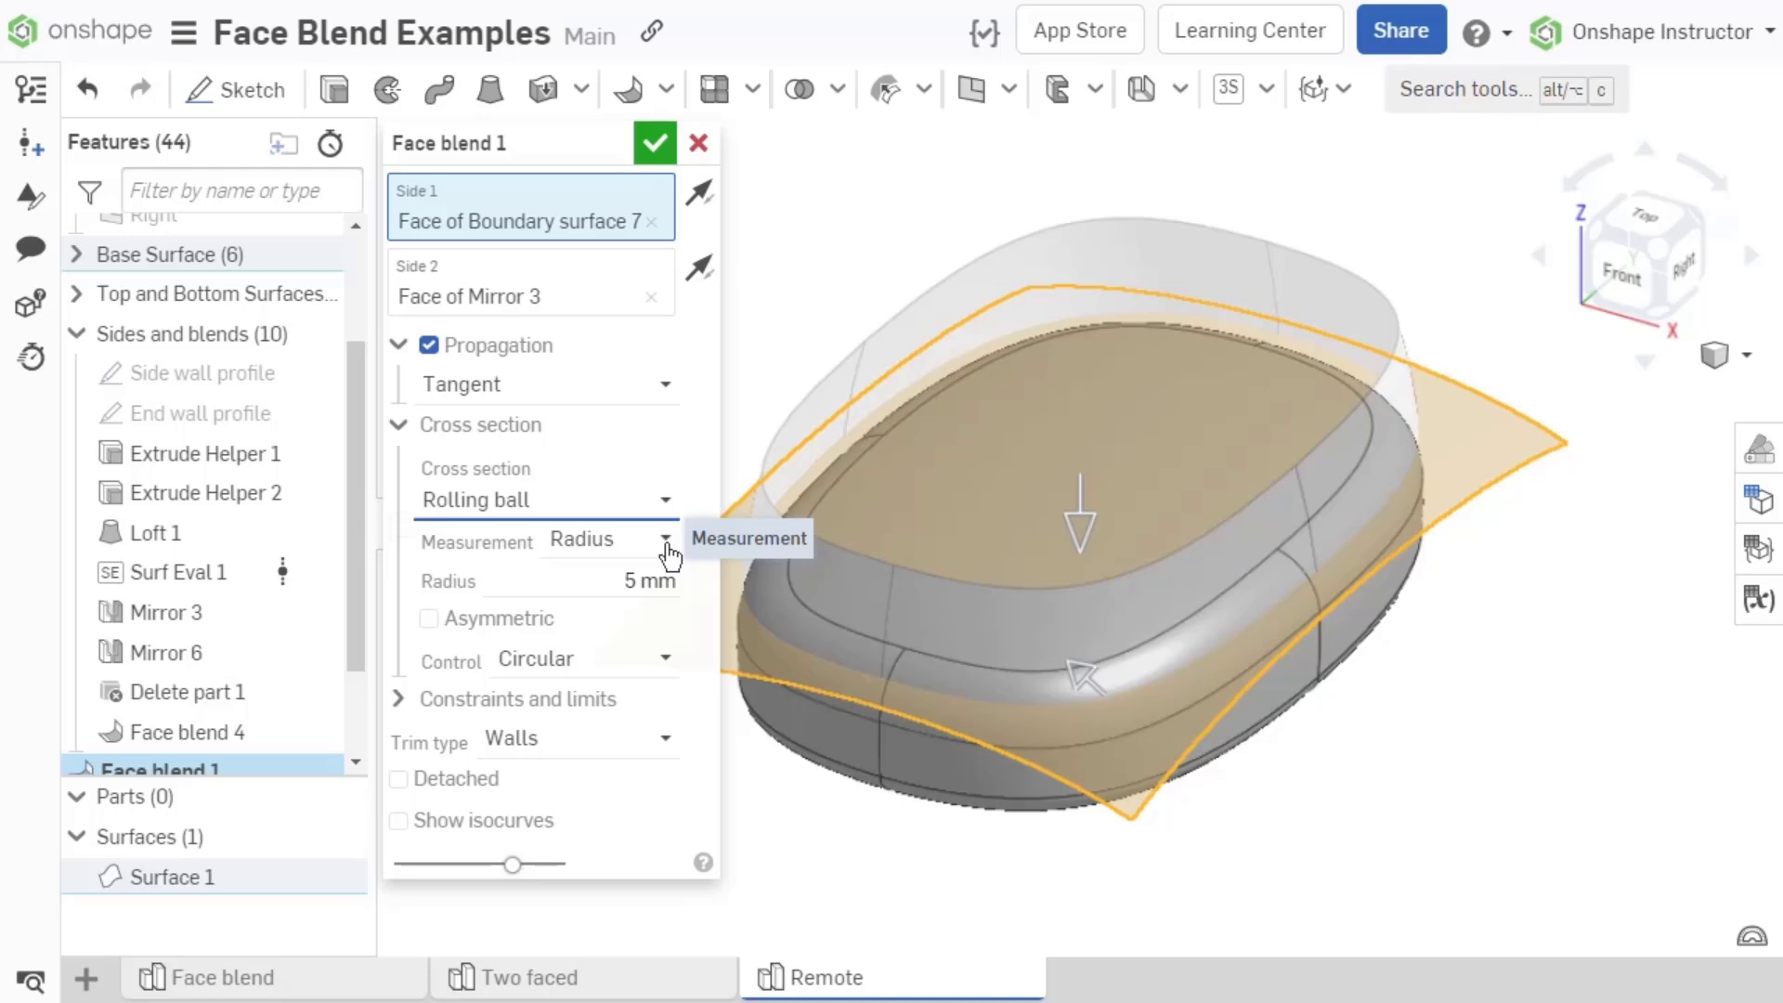
- Measure the blend by a 5 mm width, make it asymmetric with ratio 1.5, and switch the ratio side
left_click(667, 543)
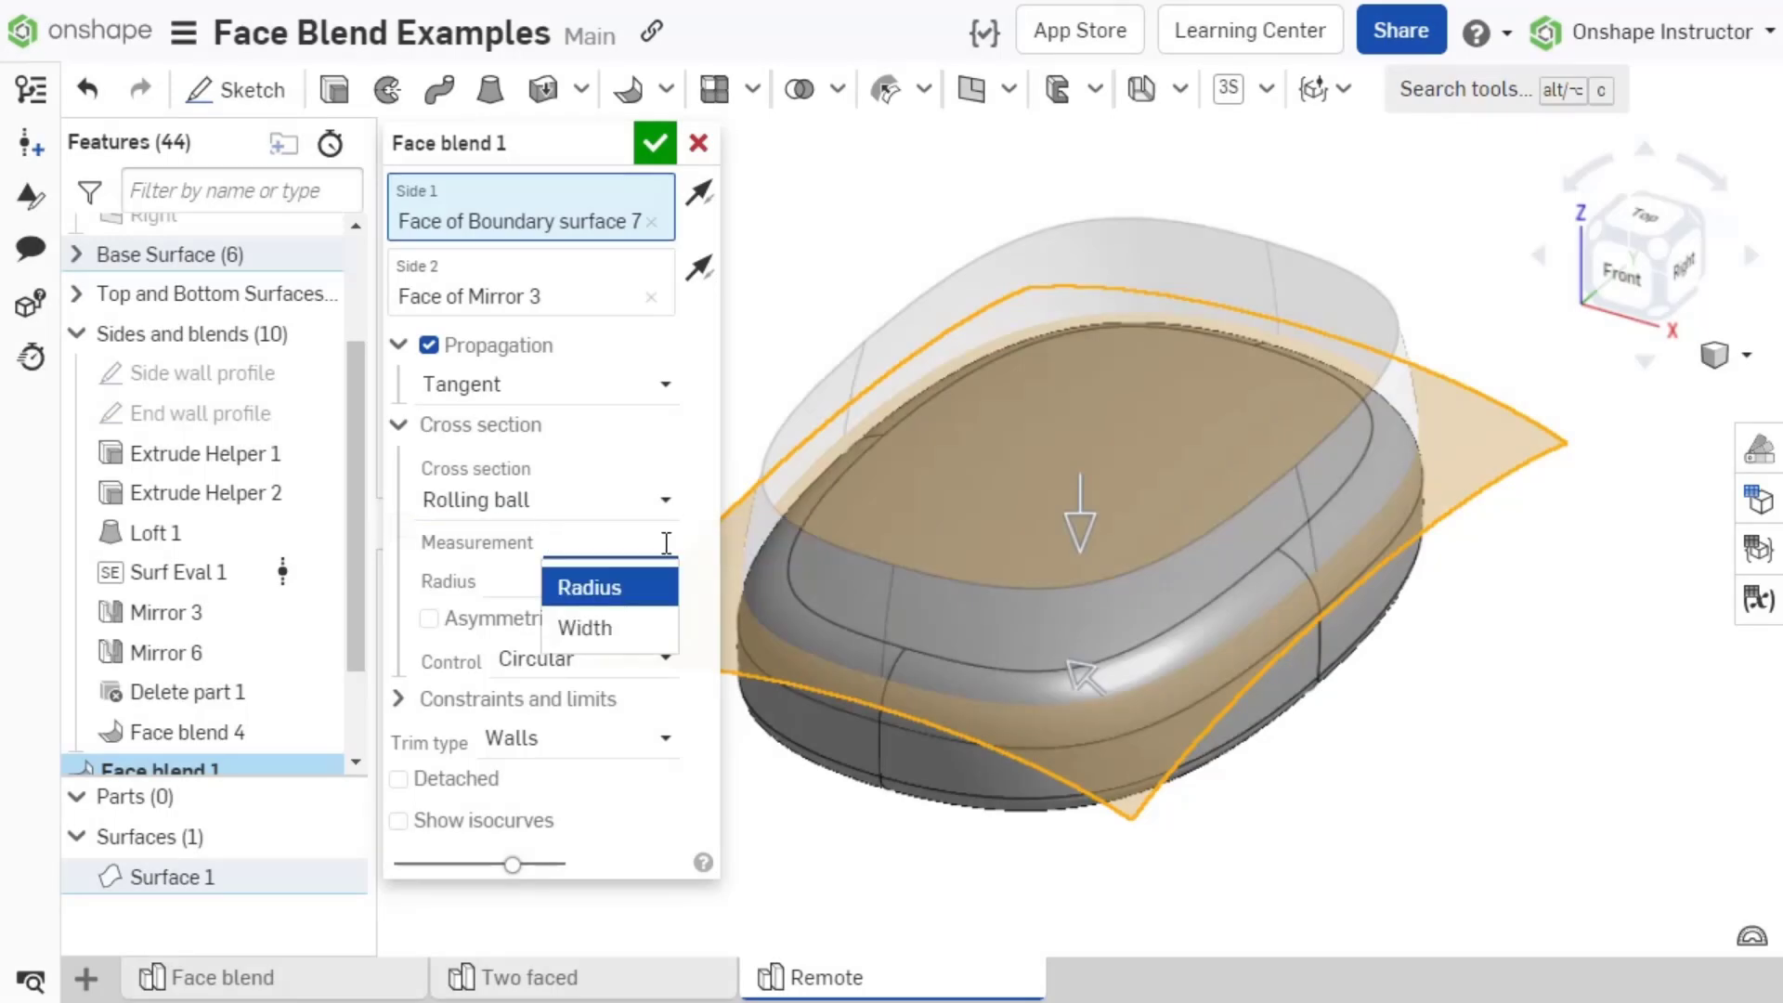
left_click(671, 629)
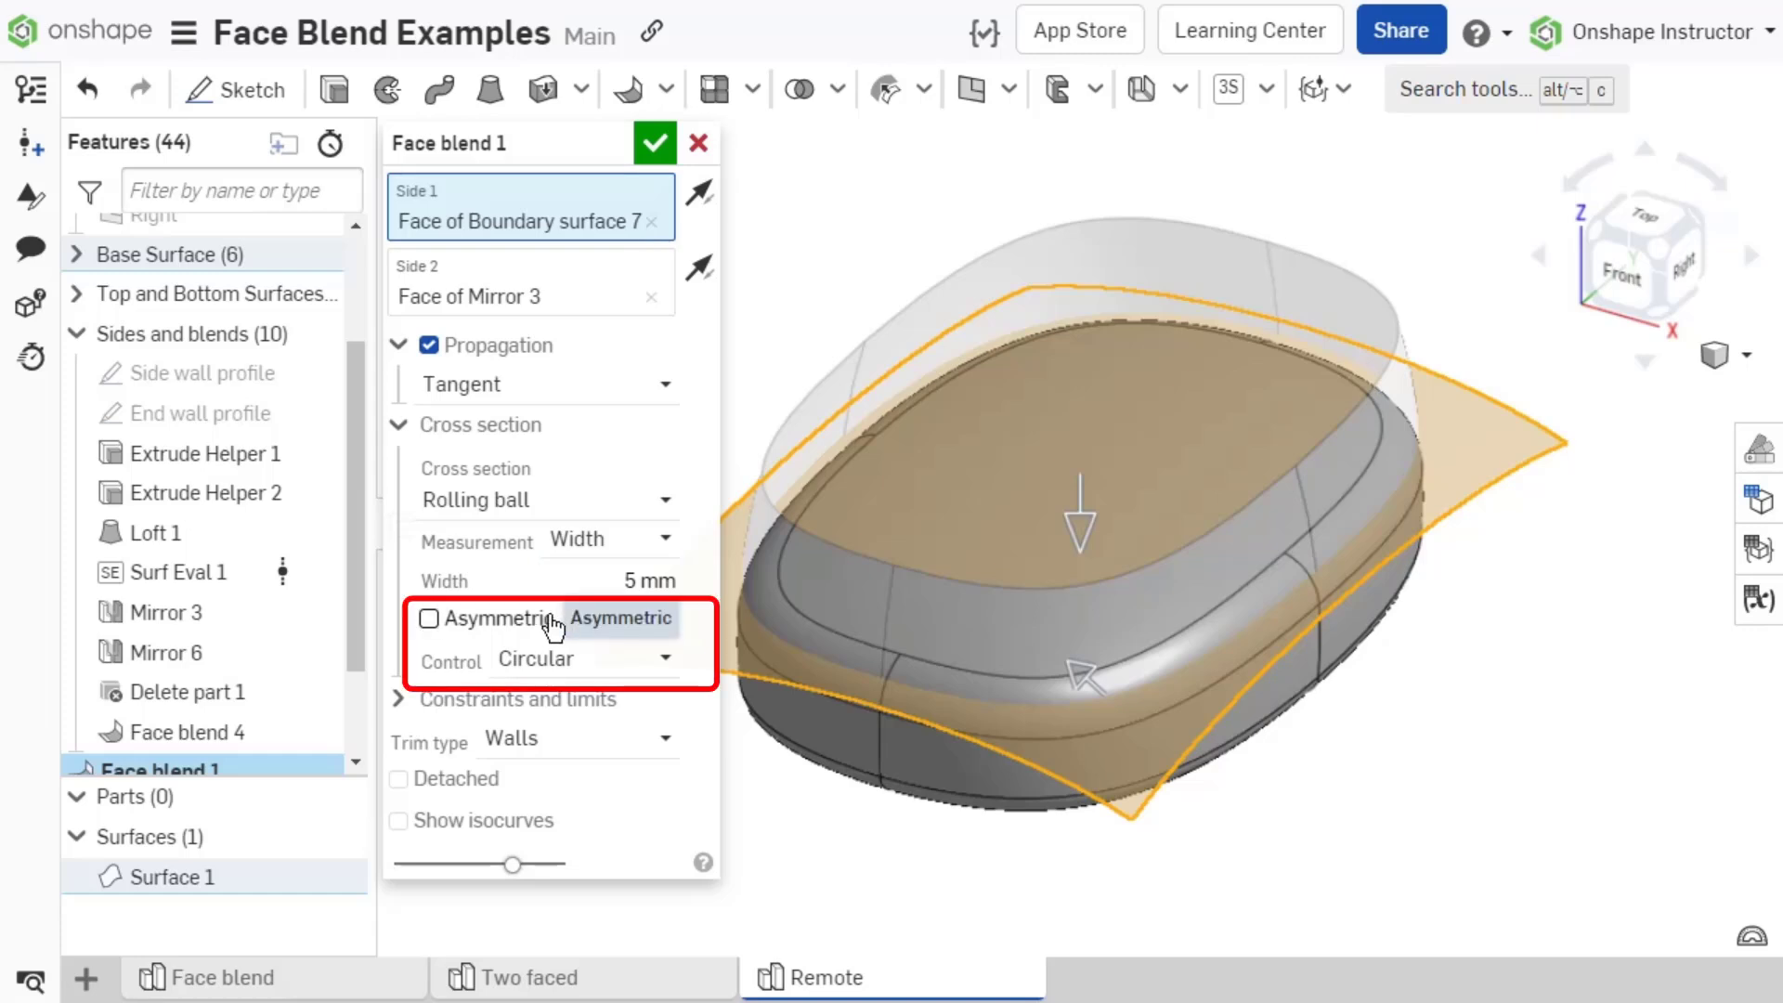
left_click(428, 619)
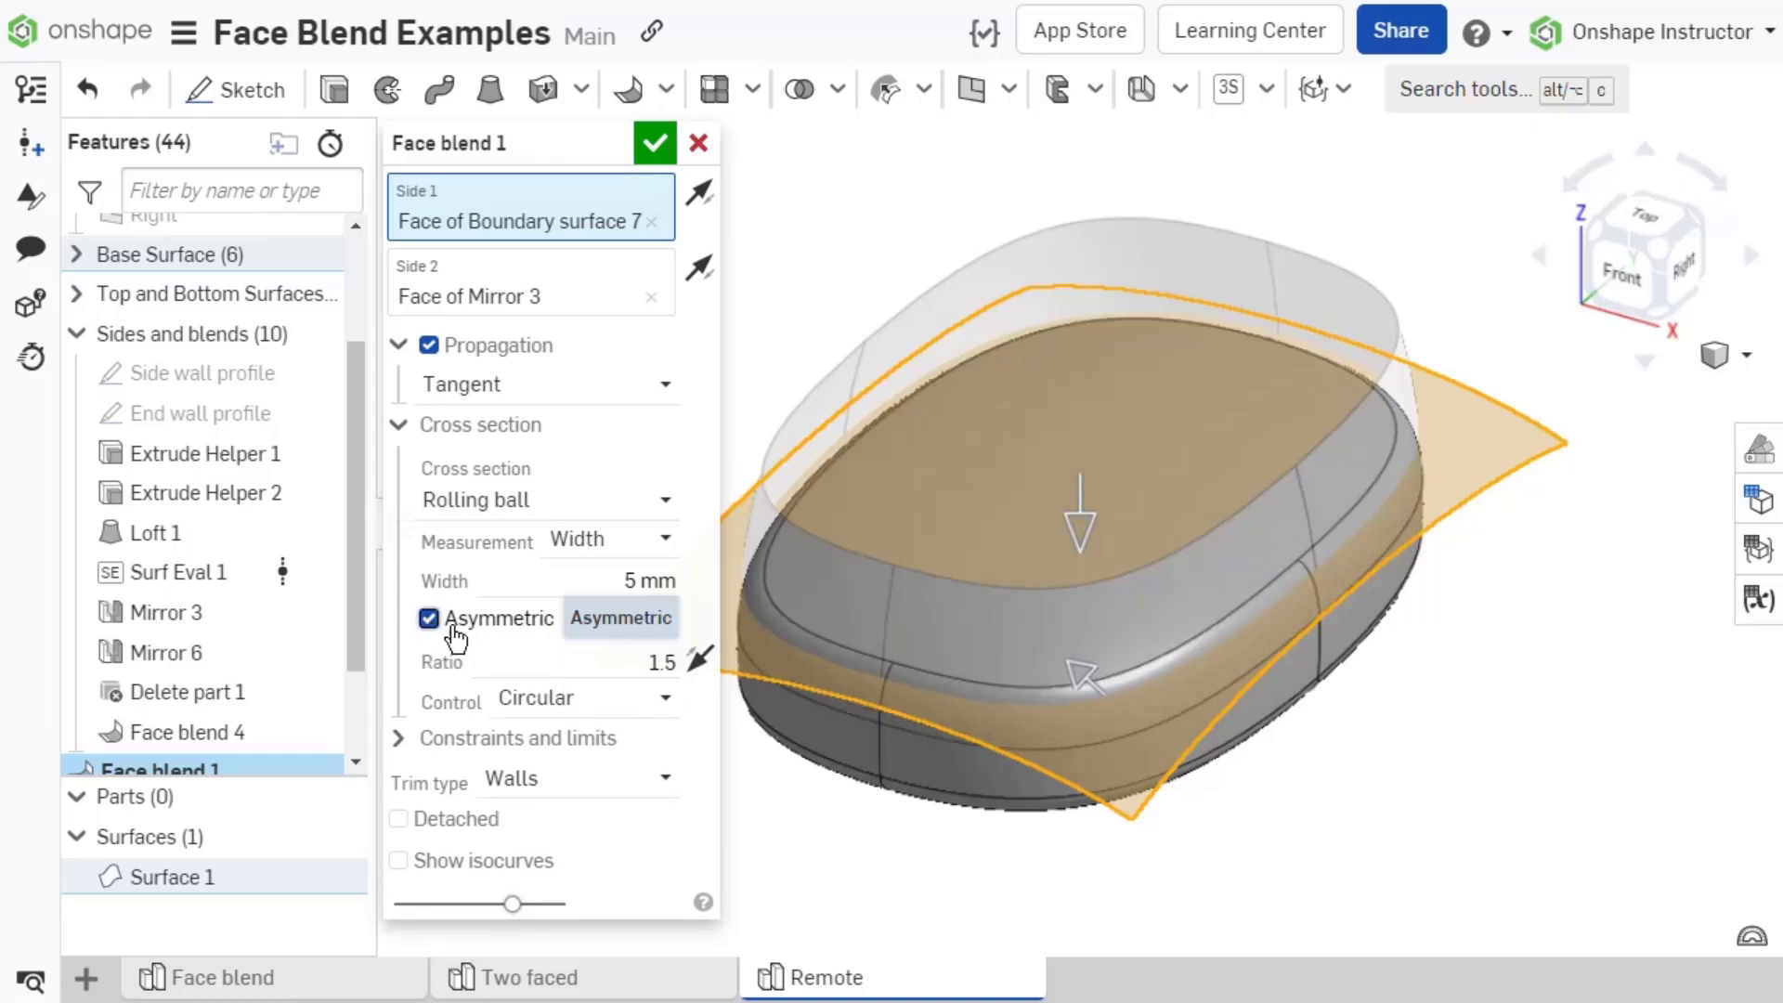
left_click(699, 674)
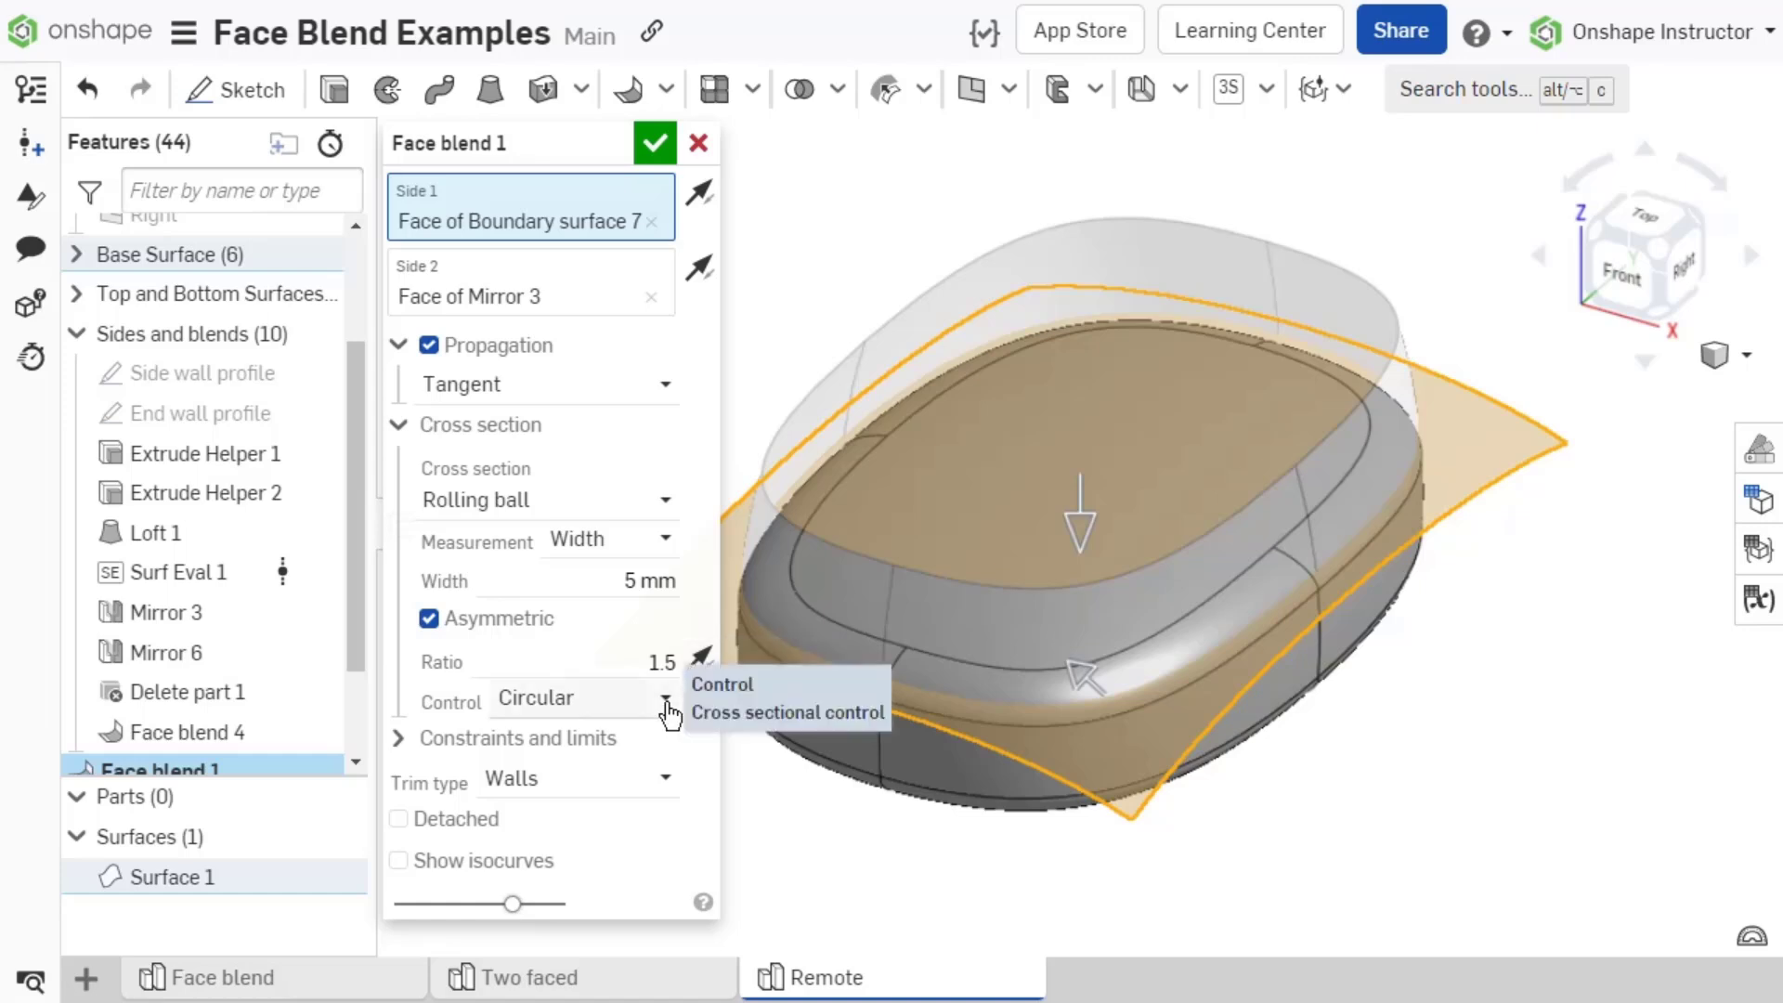
- Change the cross-section control to Curvature with a 0.5 magnitude
left_click(666, 708)
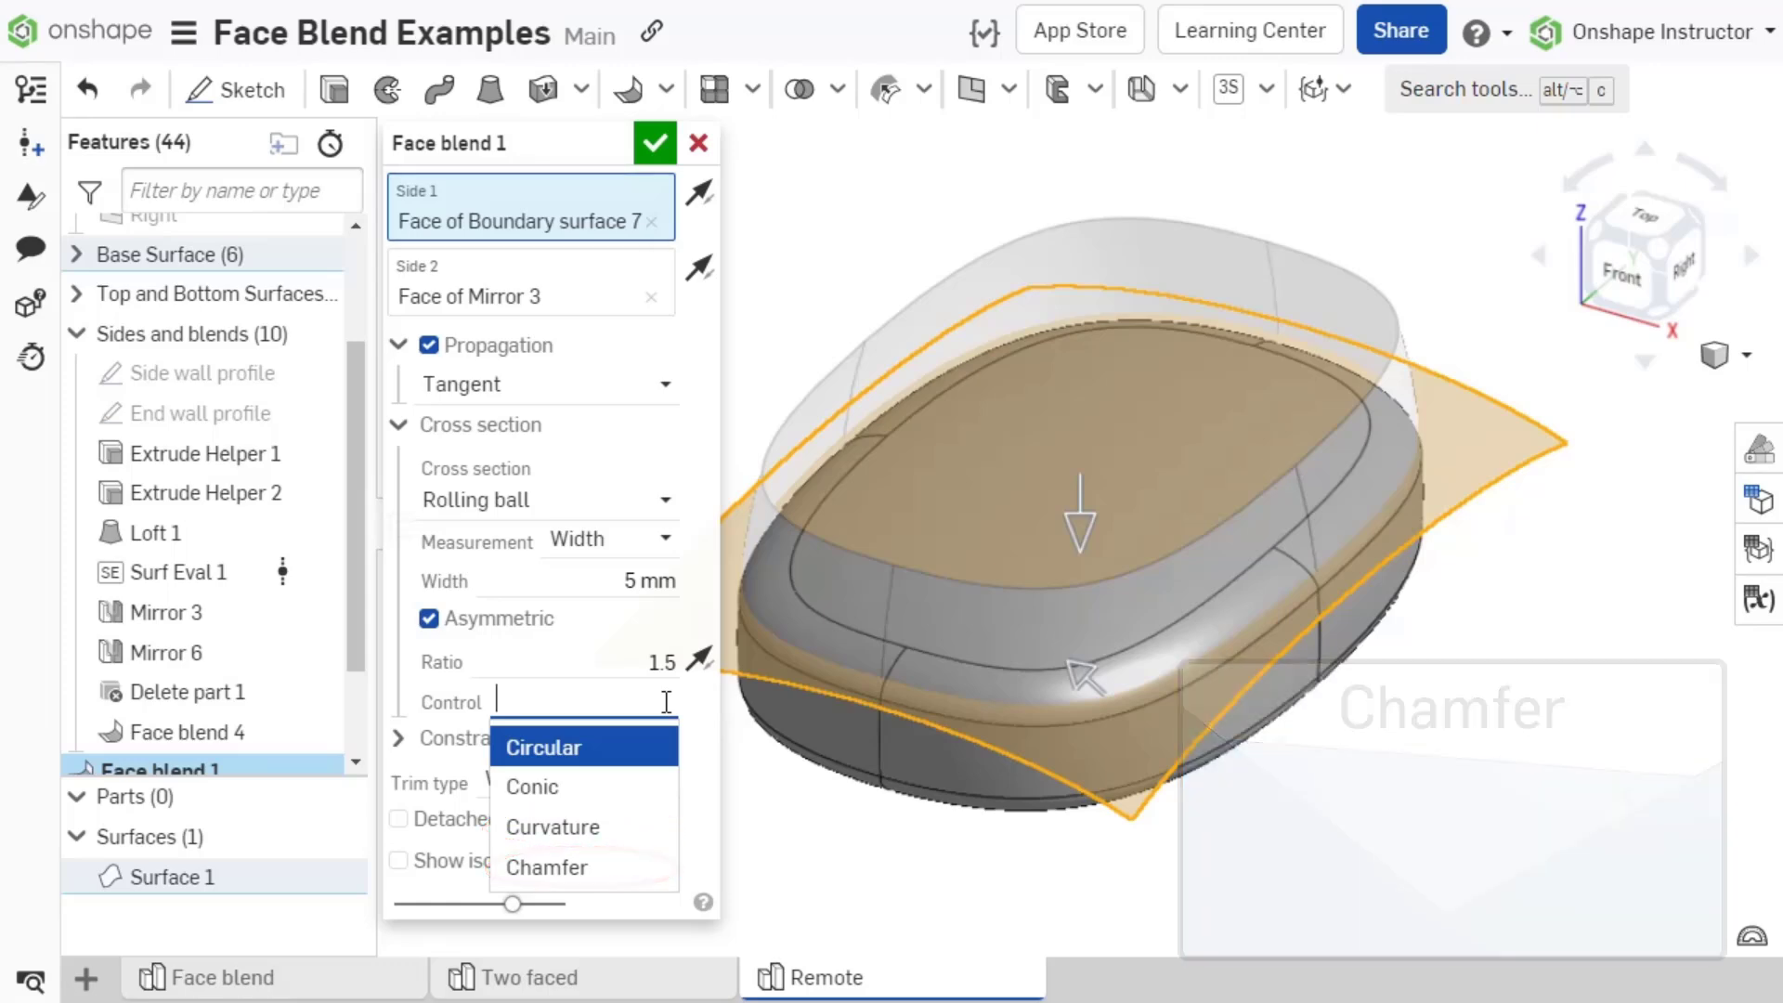
left_click(665, 831)
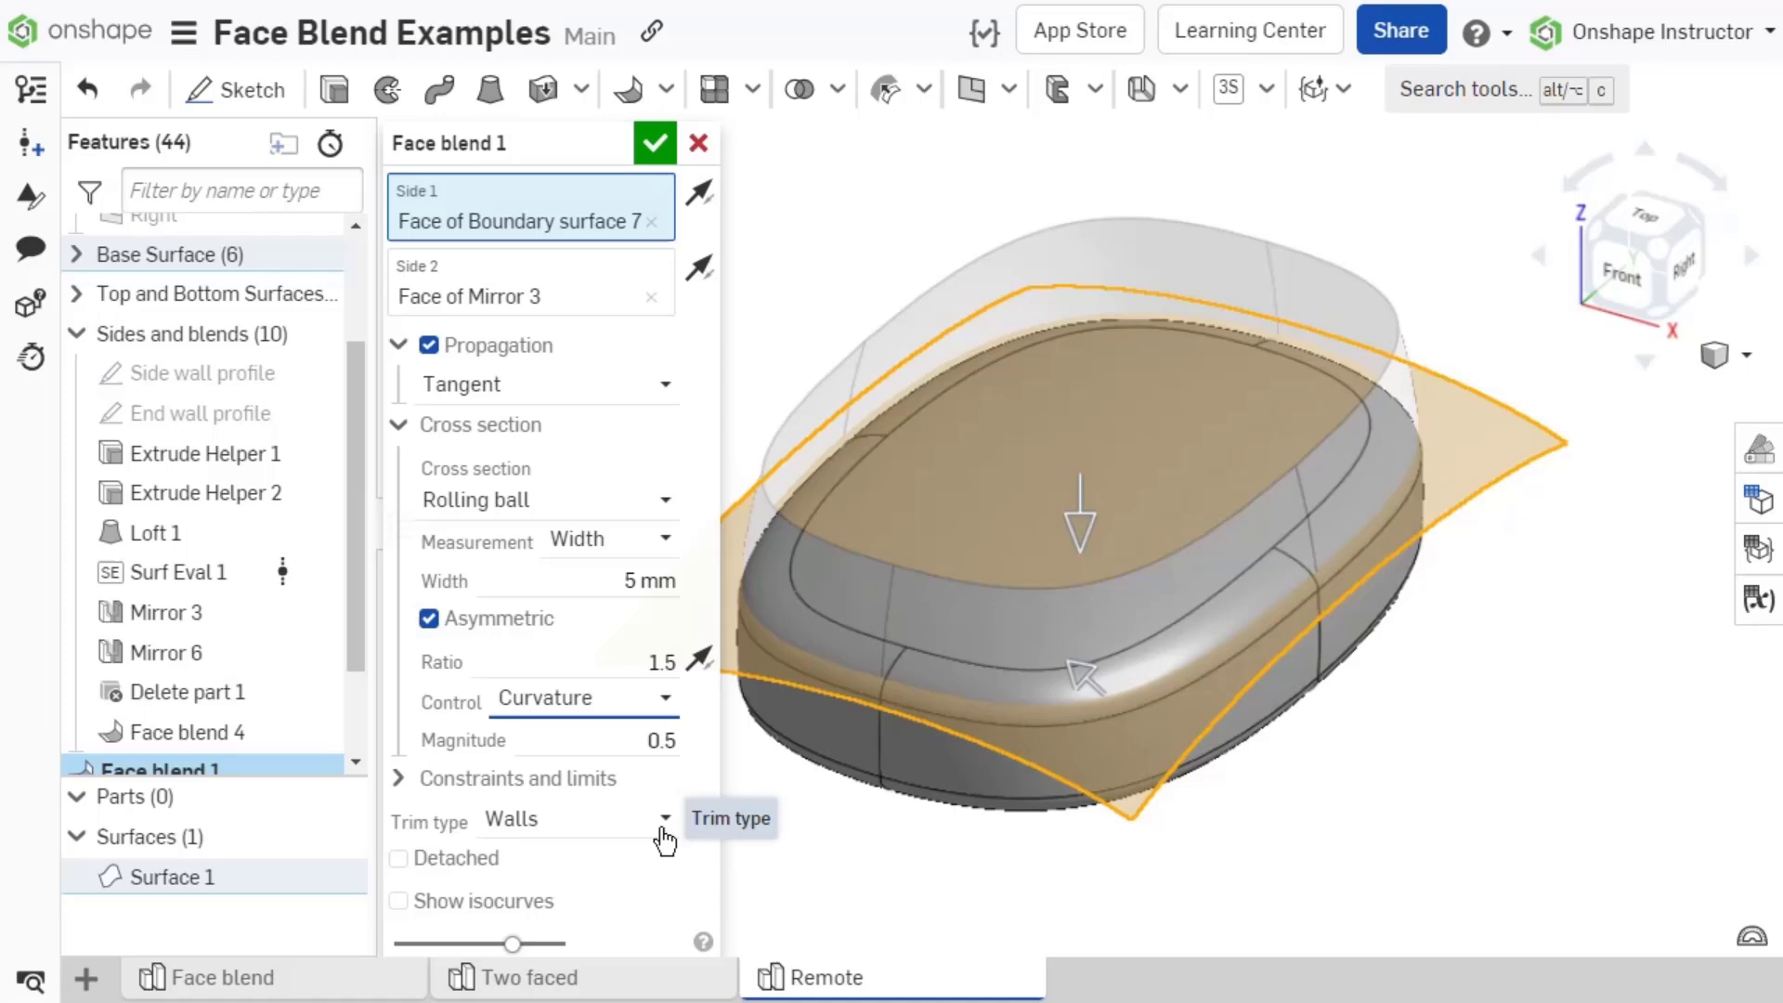
- Try Short, Long and No trim on the example blend, with the remote blend trimmed Long
left_click(663, 829)
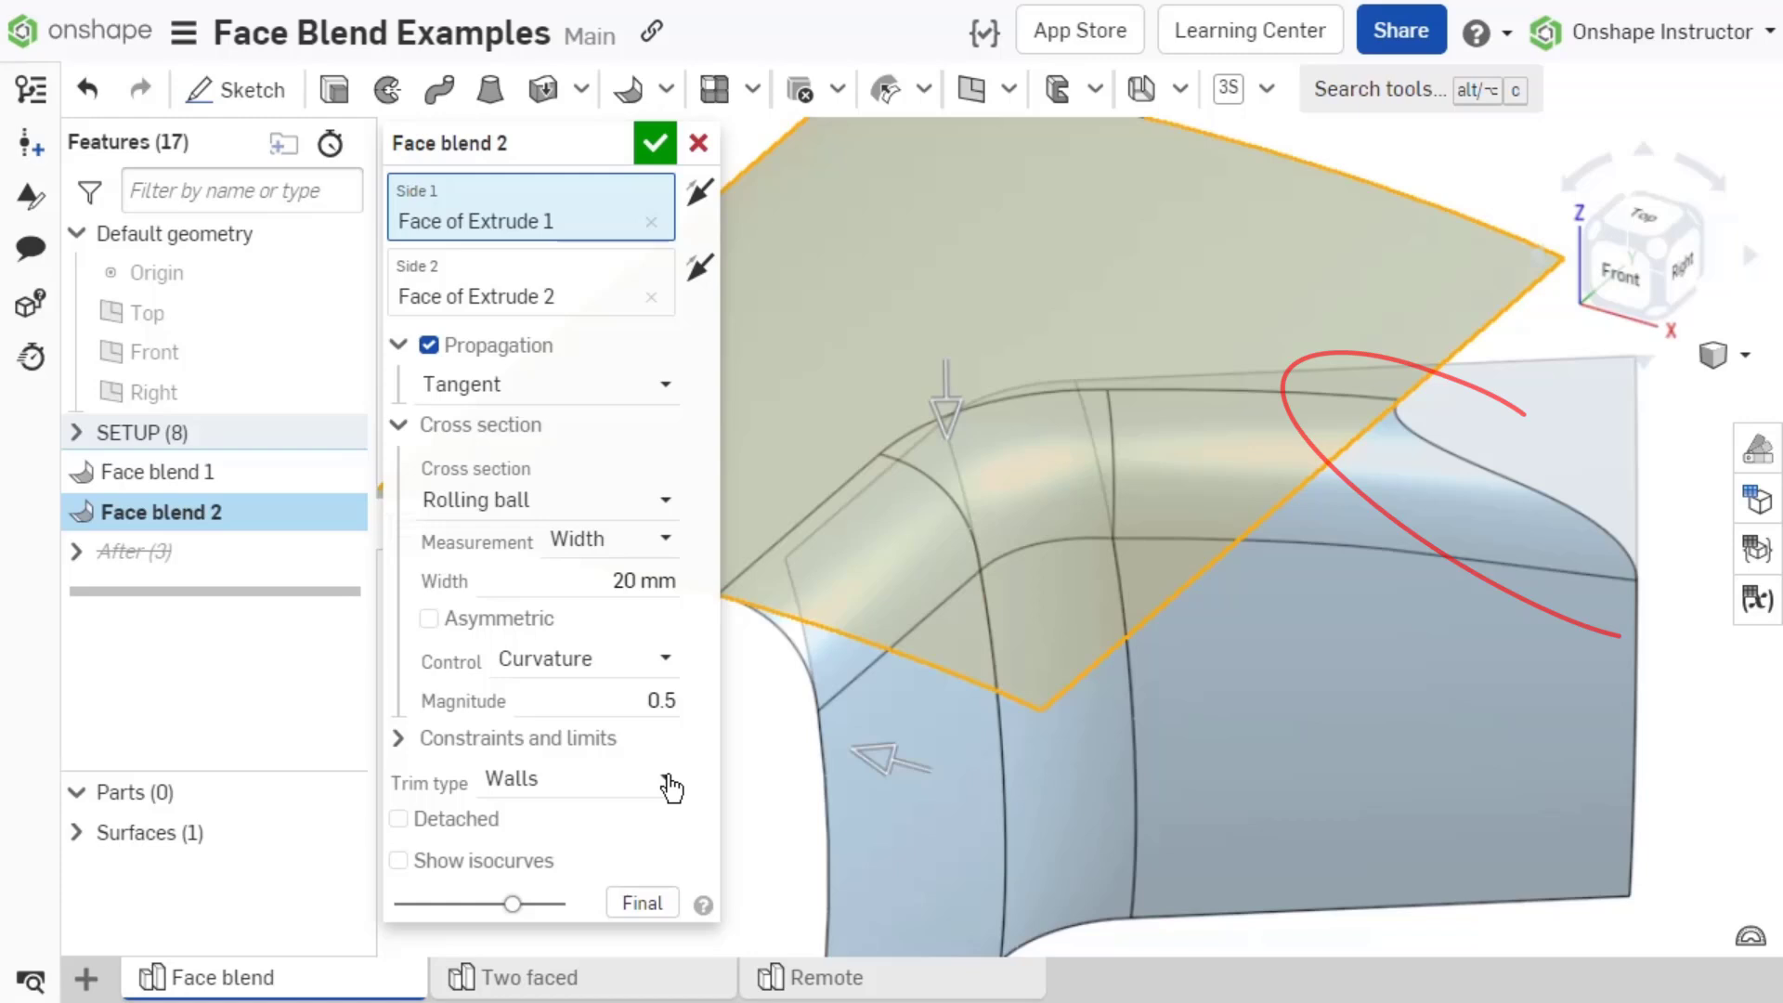
left_click(667, 774)
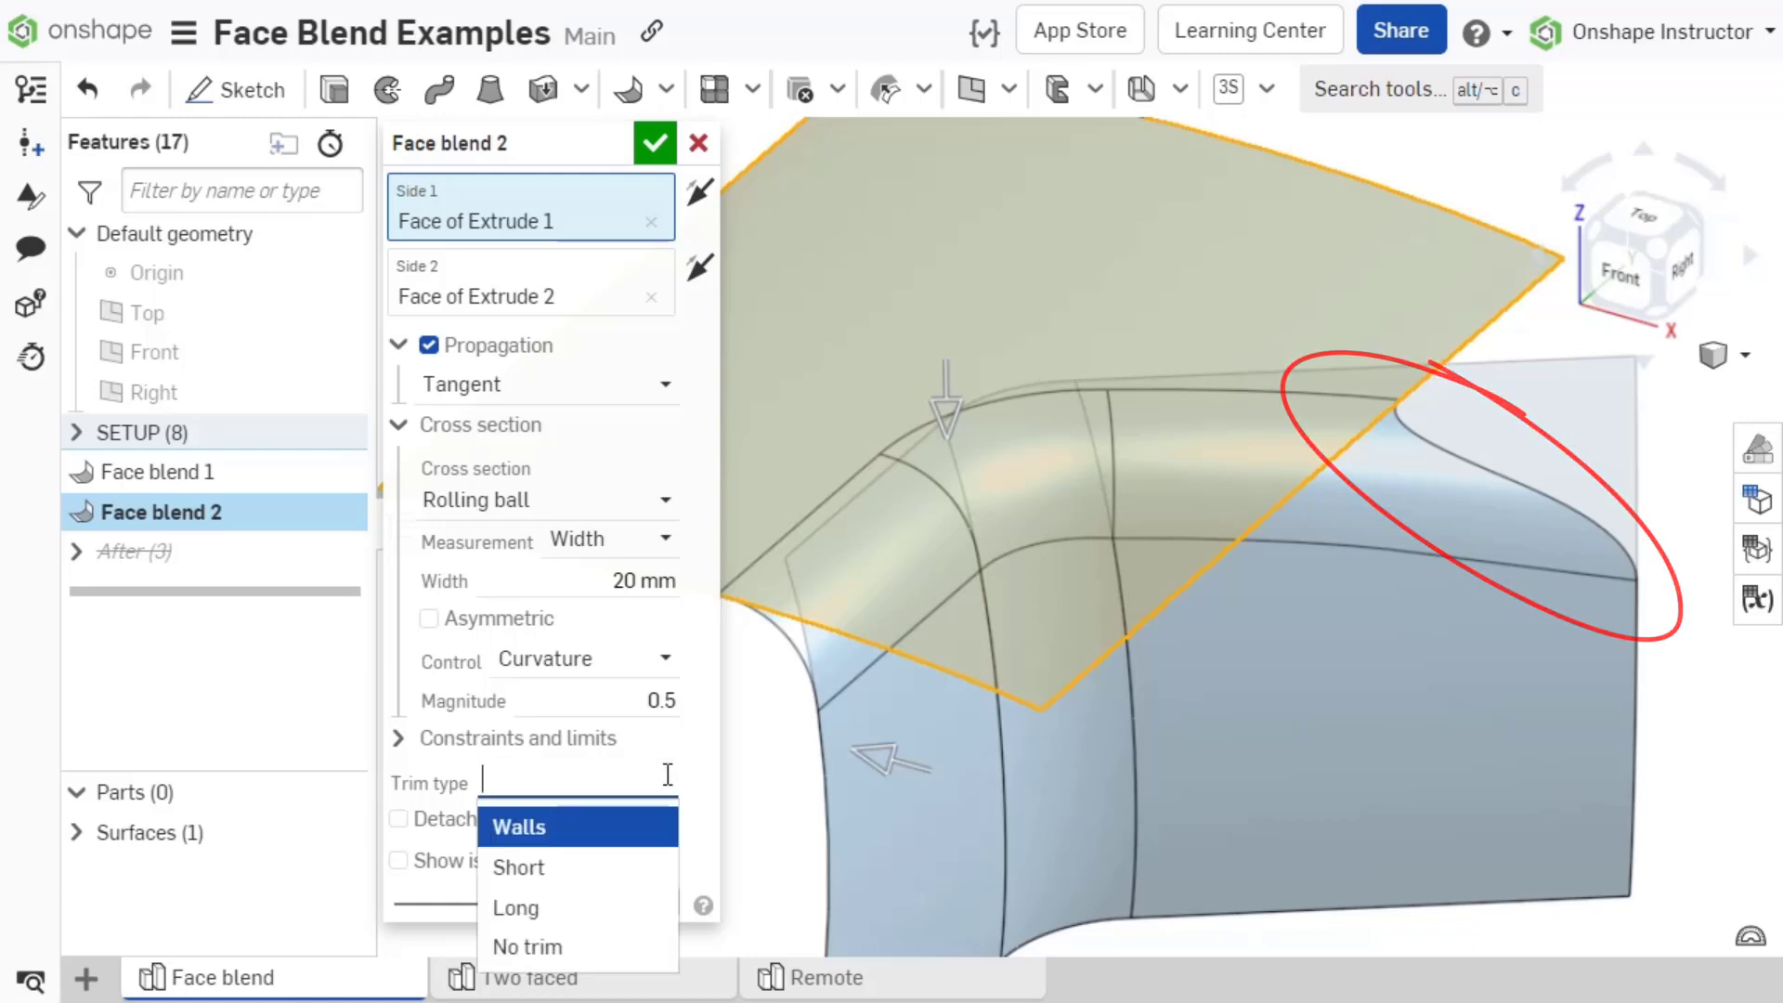
left_click(665, 867)
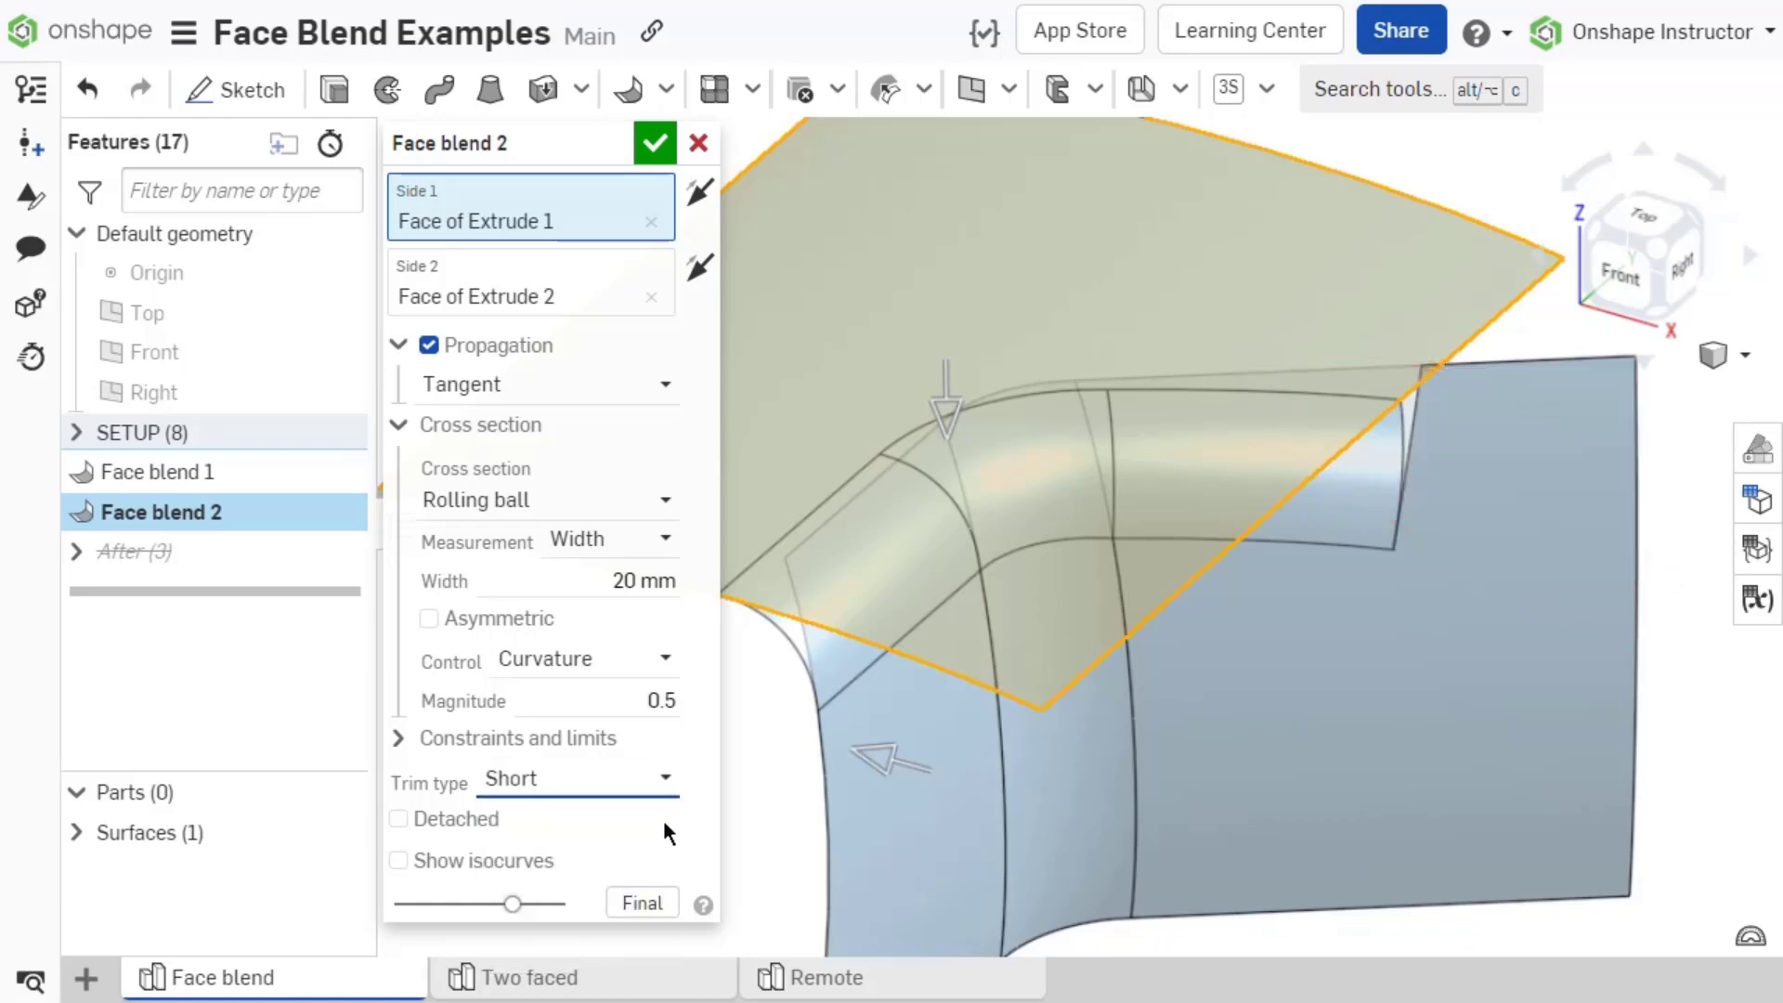
left_click(664, 782)
left_click(675, 909)
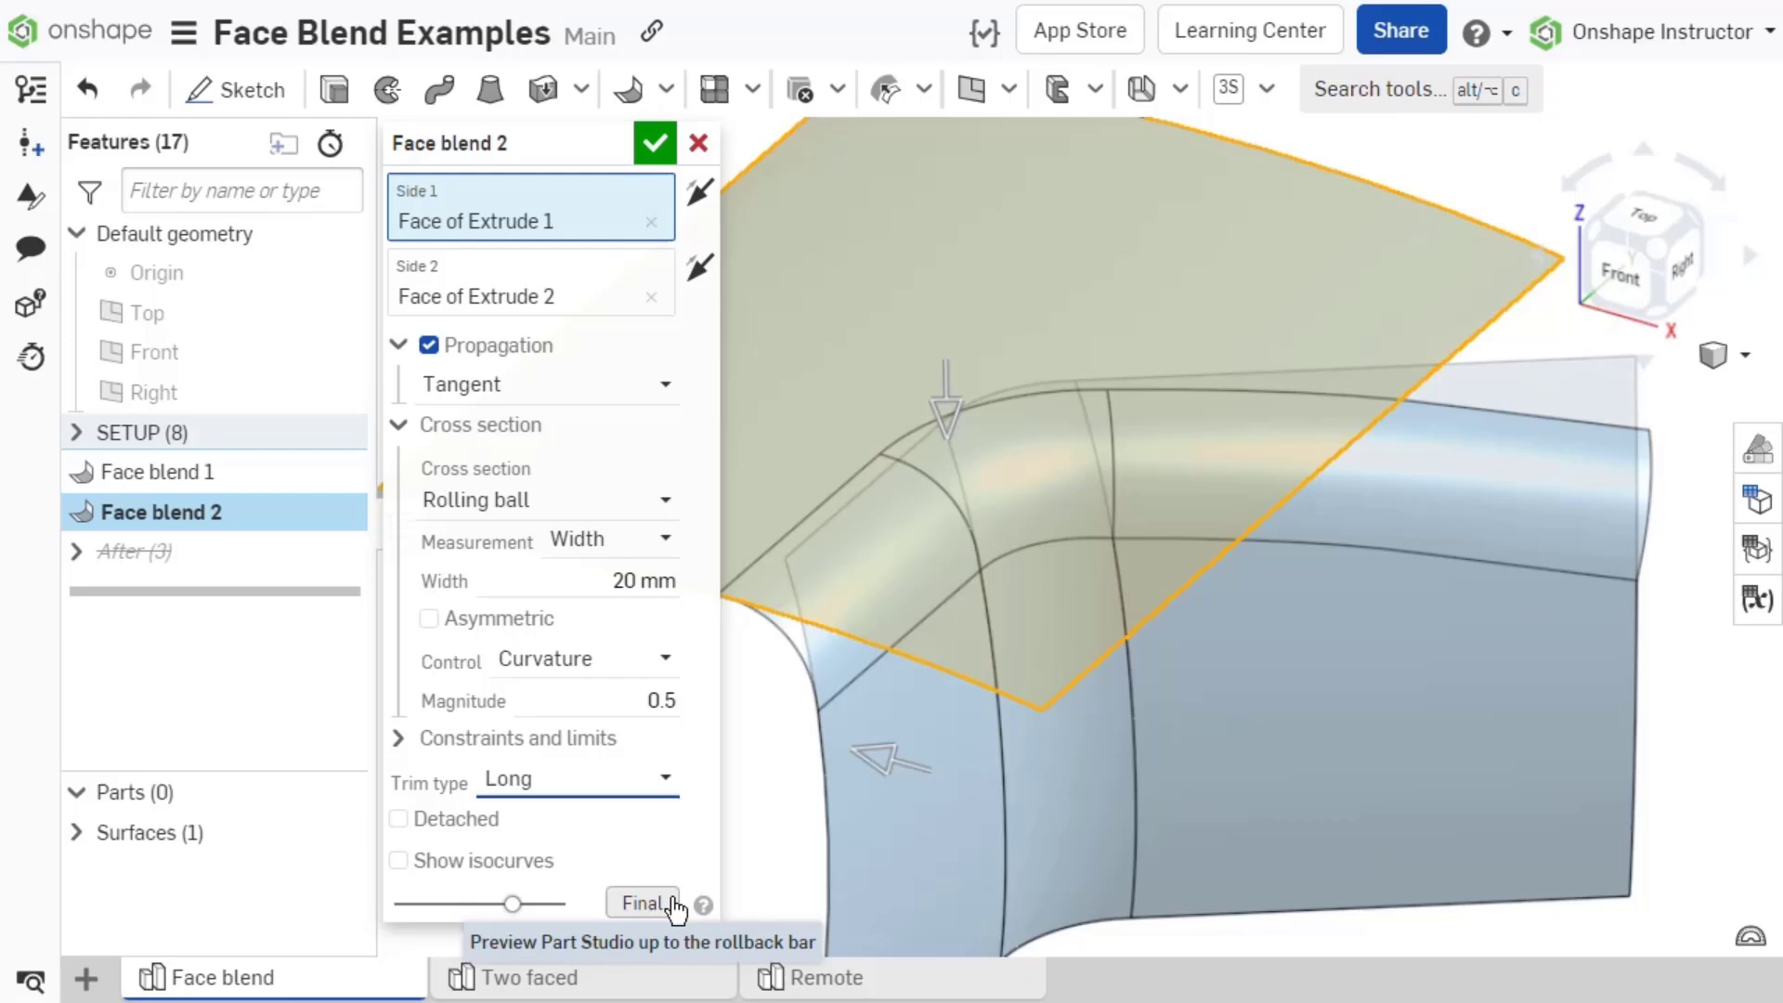
left_click(675, 797)
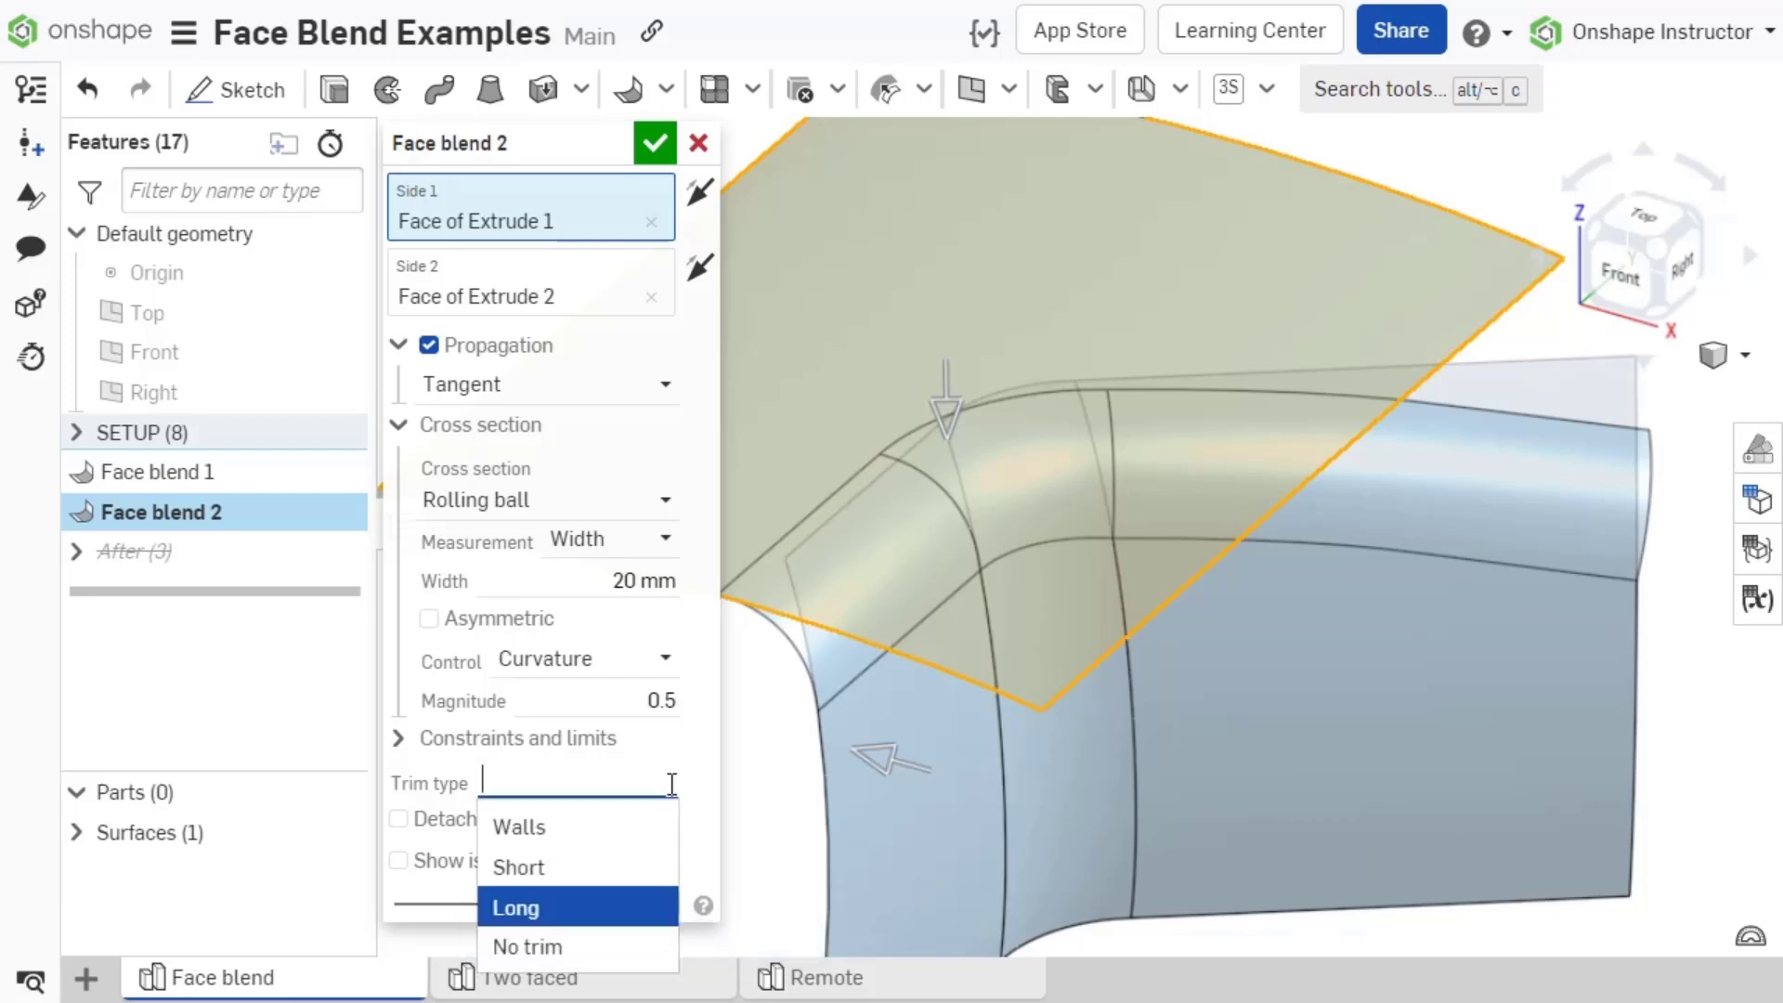
left_click(662, 940)
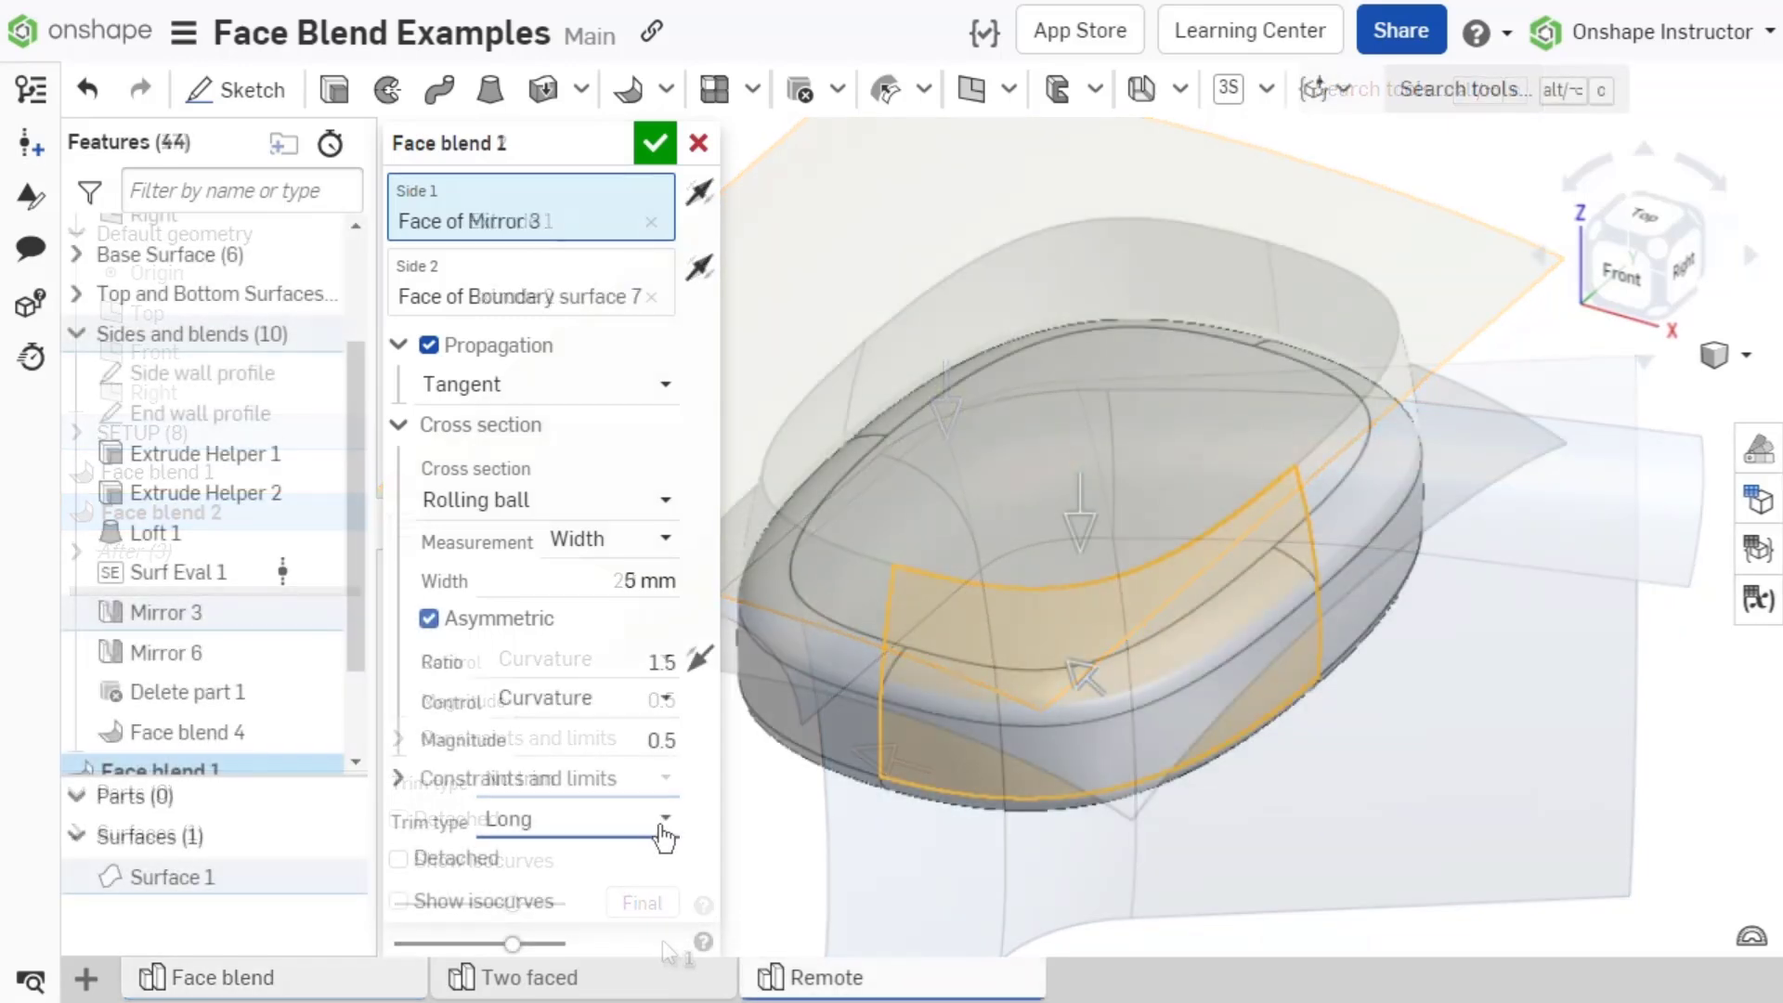
left_click(397, 858)
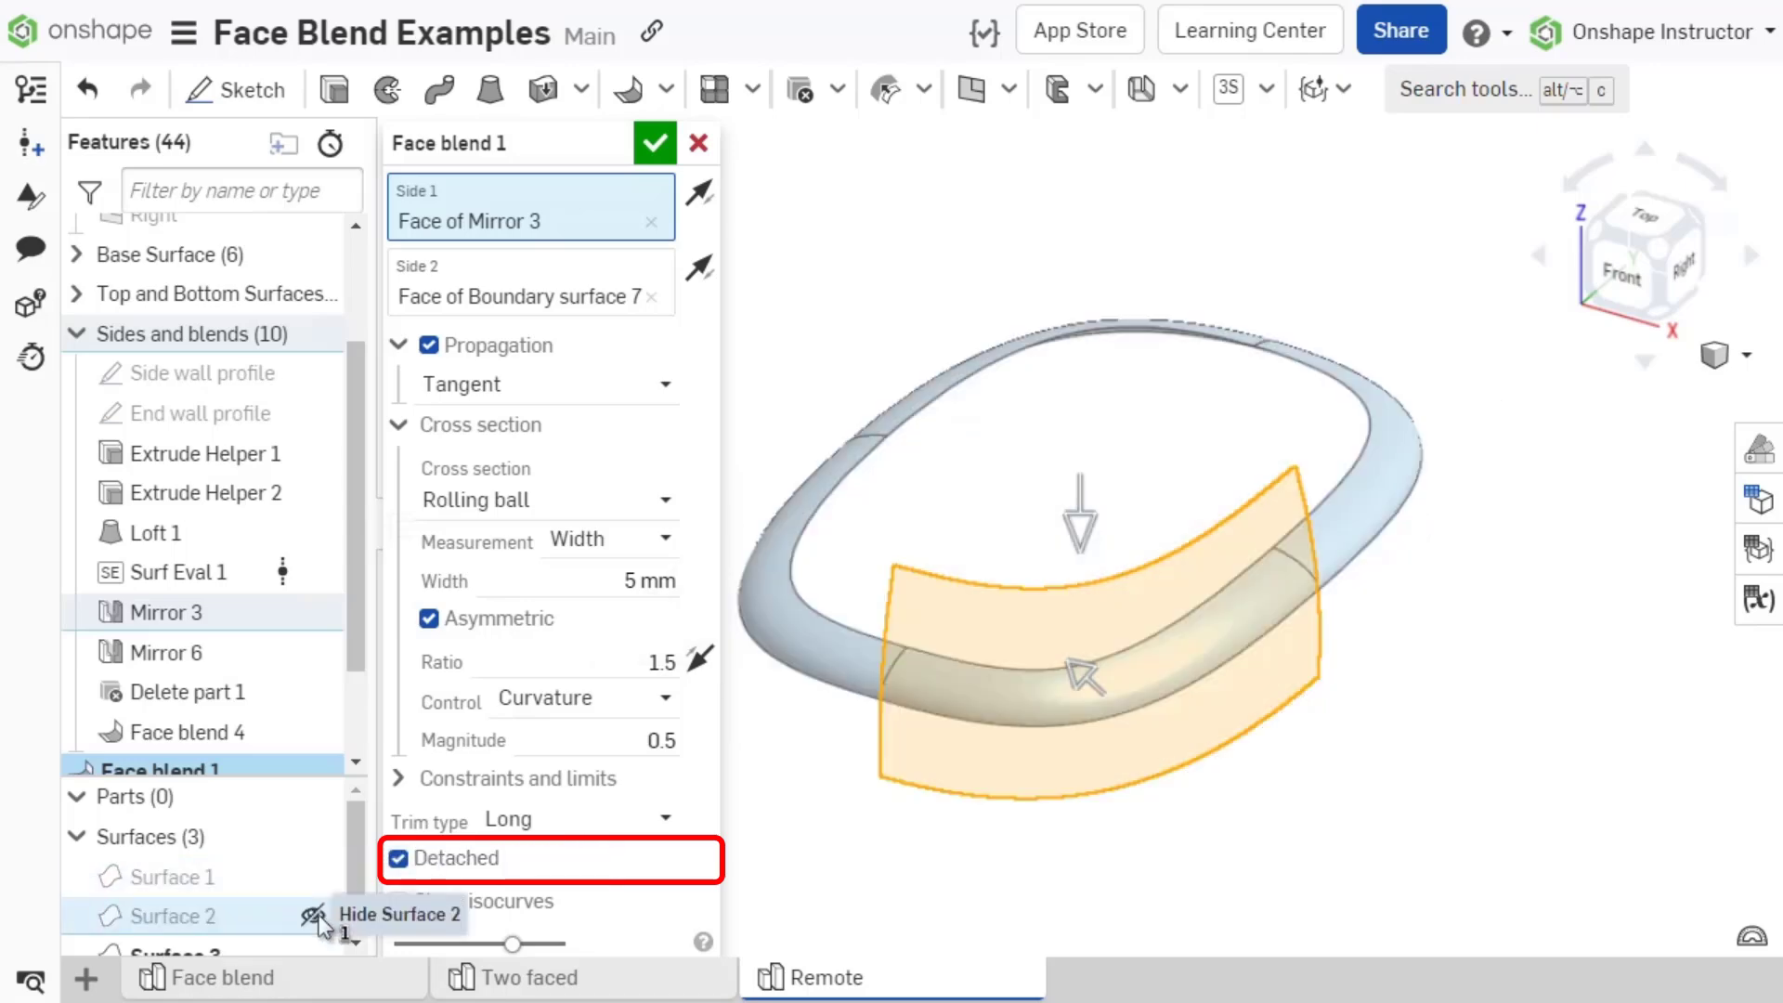
scroll(319, 915, "down", 1)
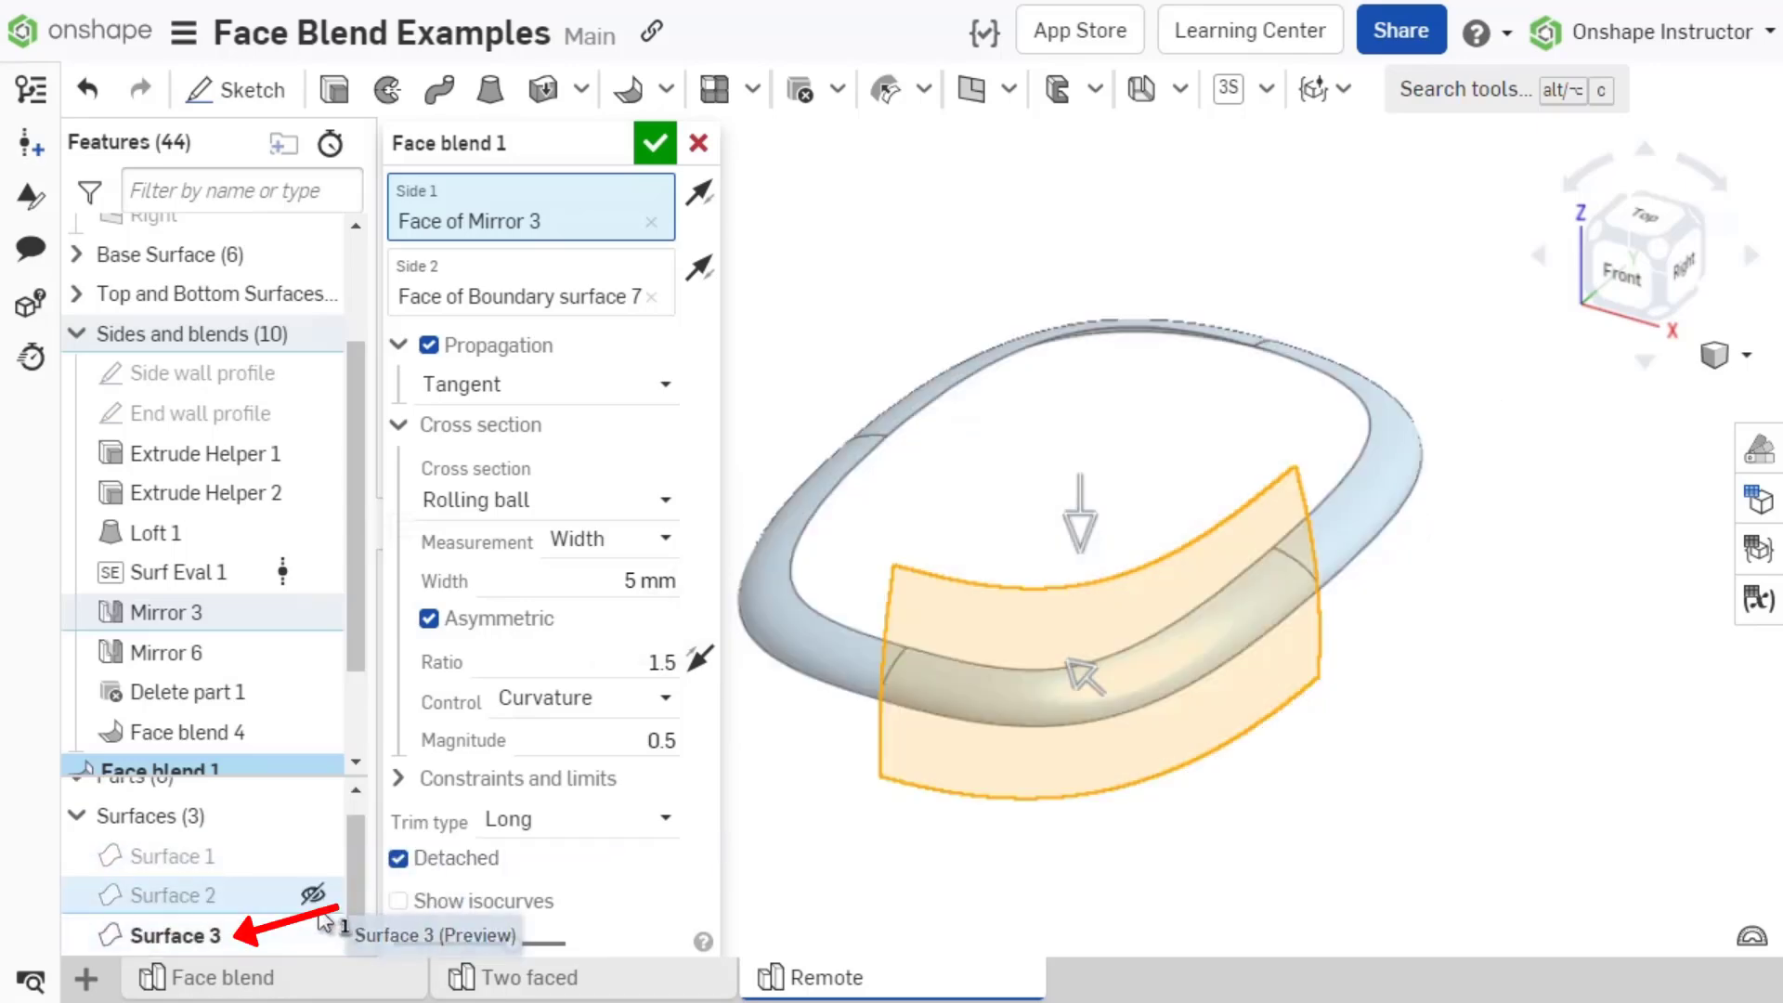
left_click(313, 895)
left_click(313, 856)
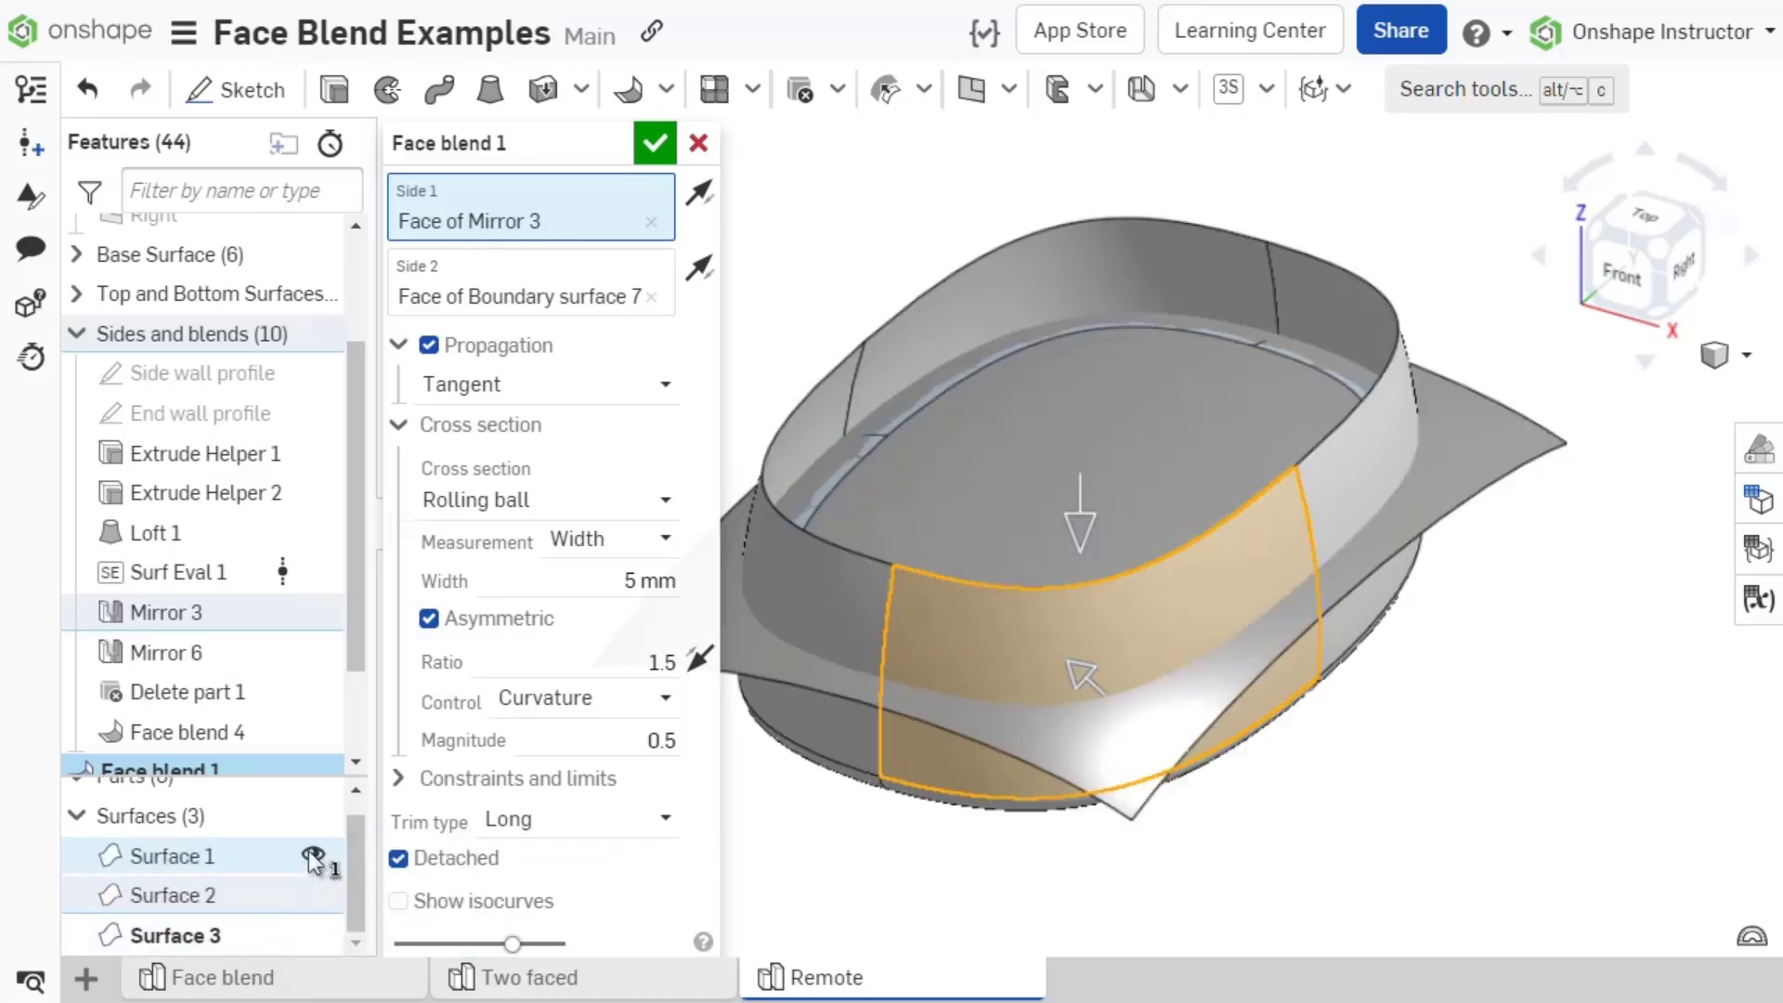
left_click(398, 858)
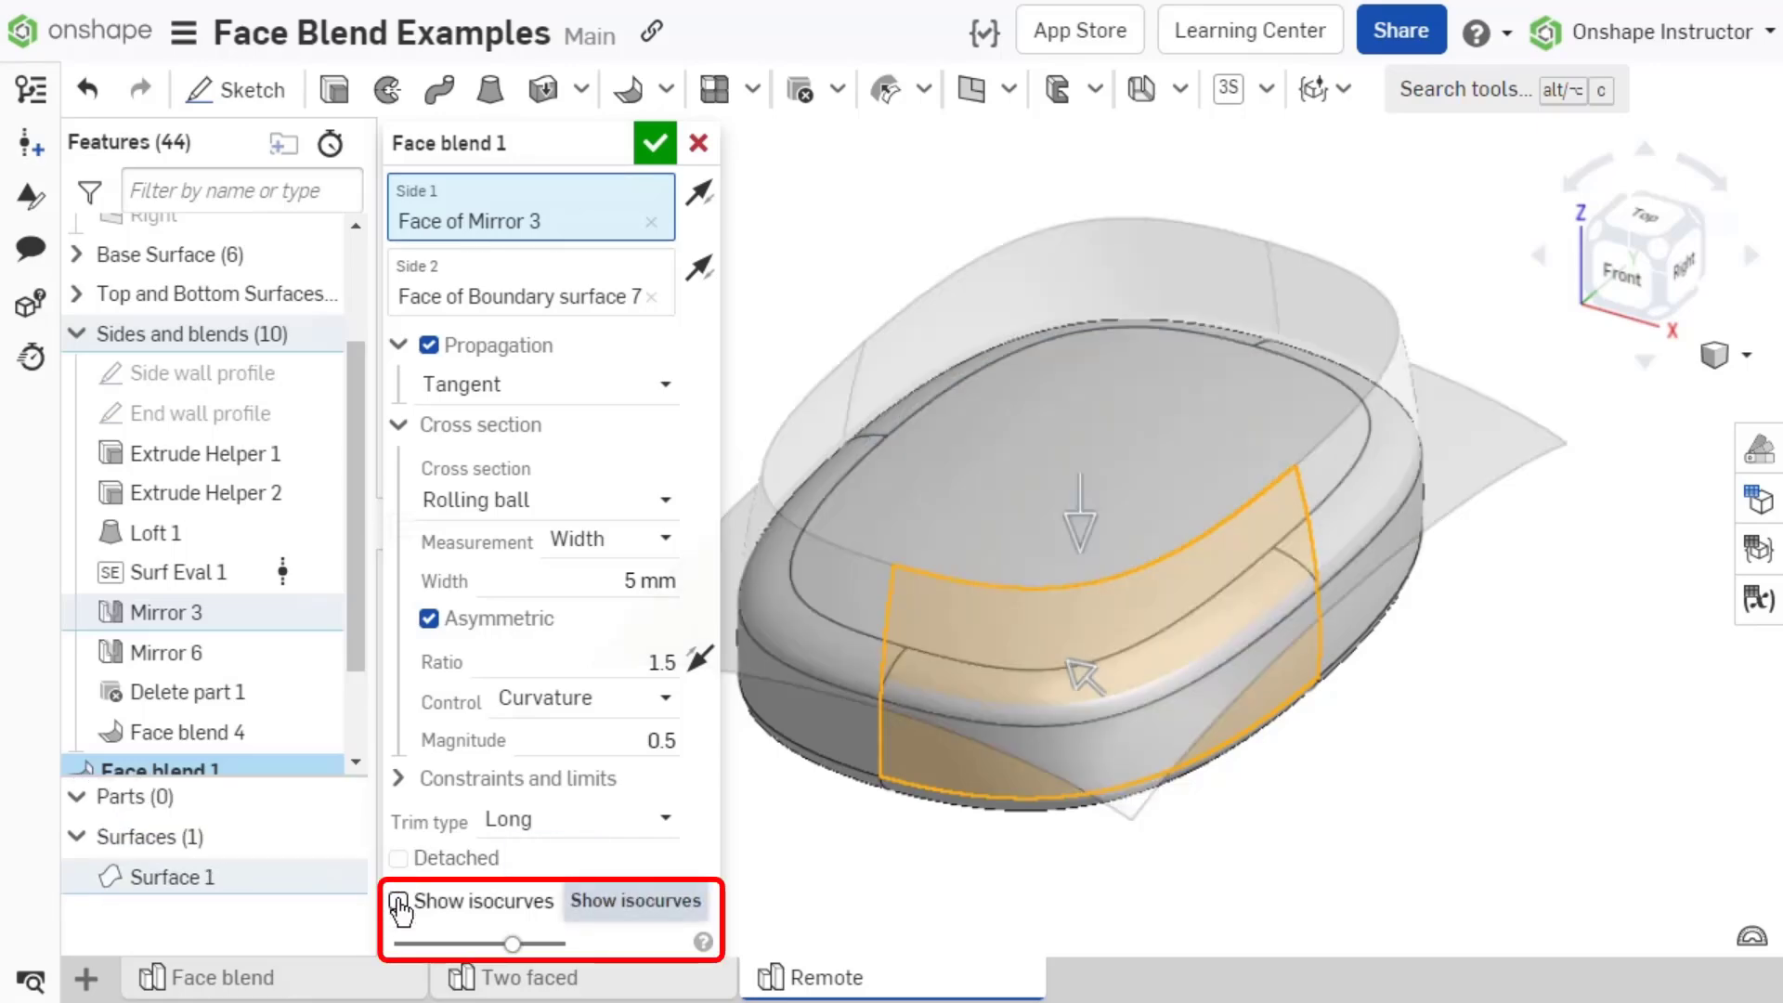
- Show isocurves with the count reduced from 10 to 5, then accept Face blend 1
left_click(398, 900)
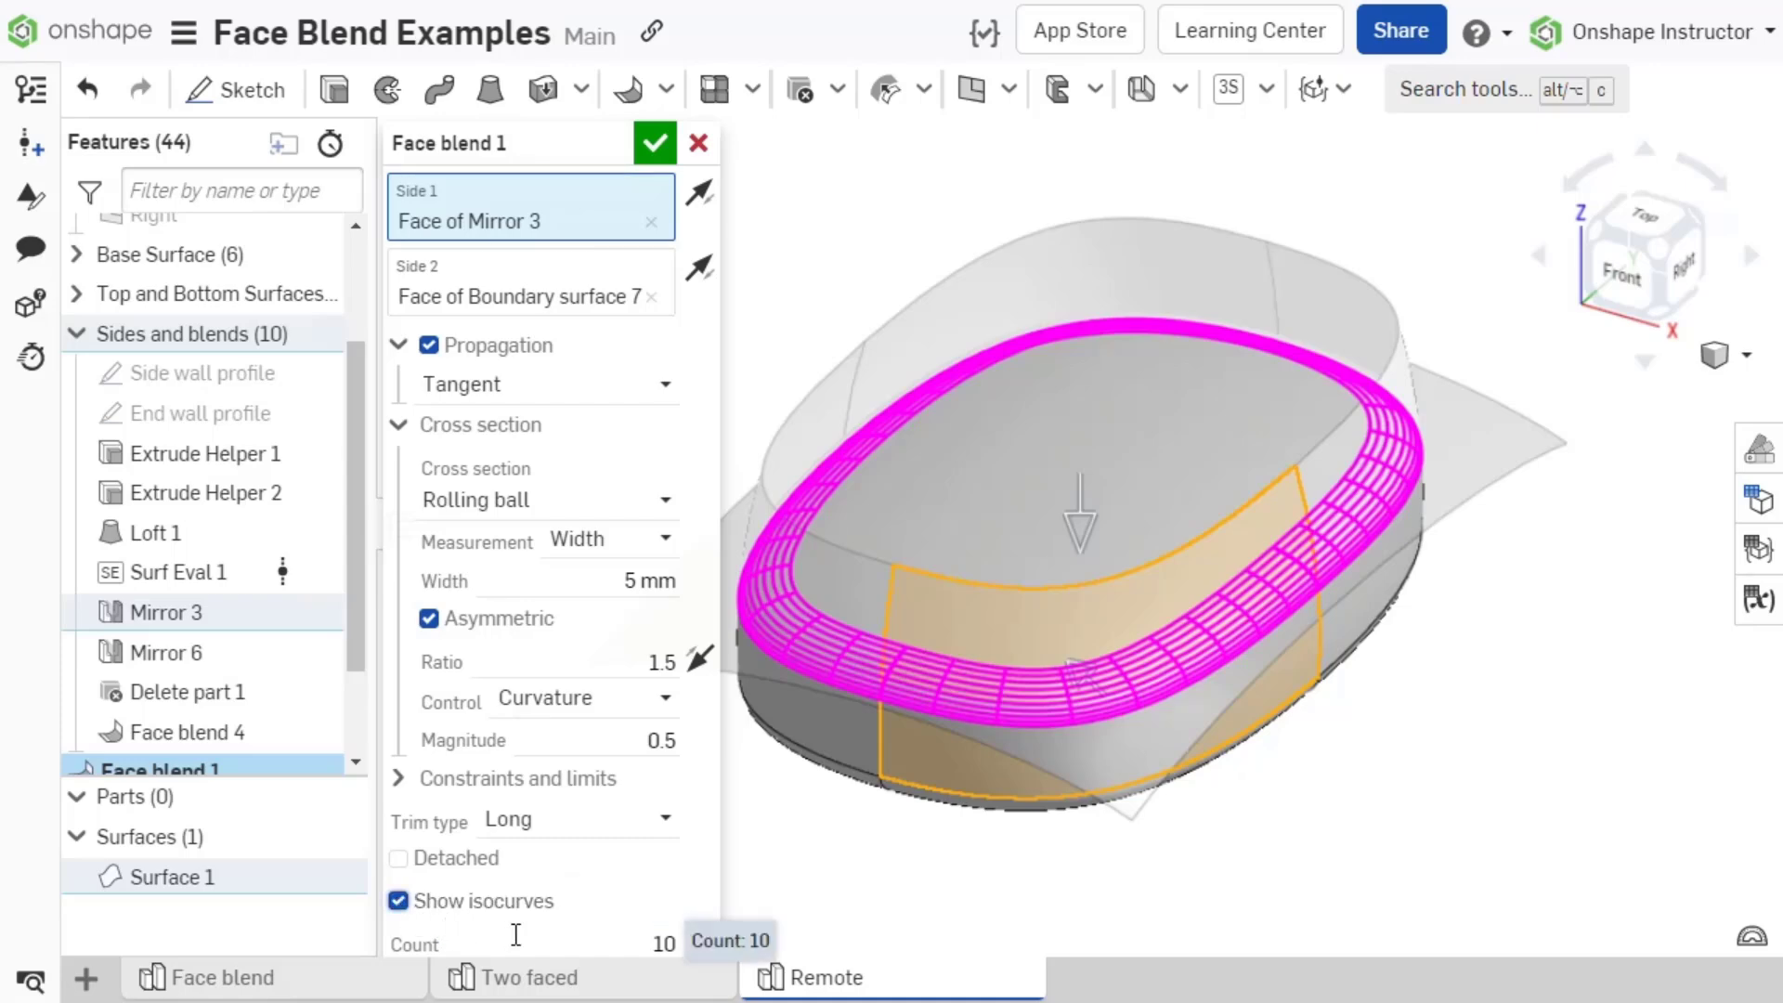
left_click(569, 937)
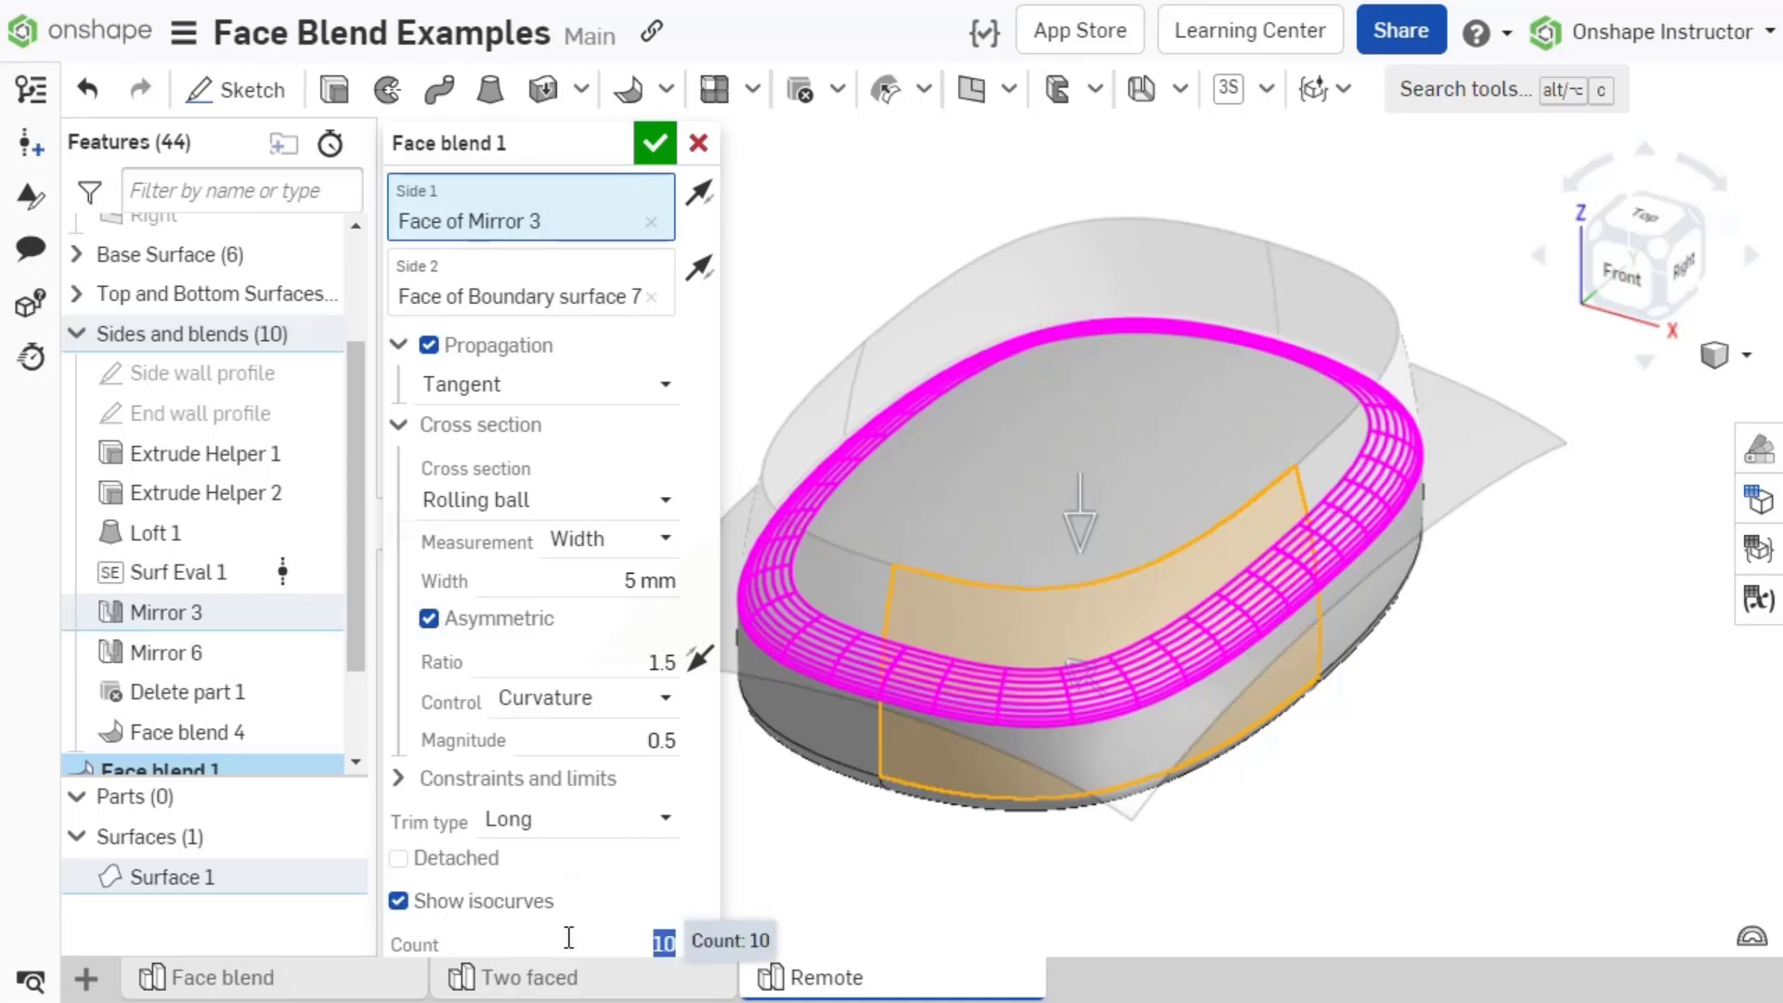
key("BackSpace")
type("5")
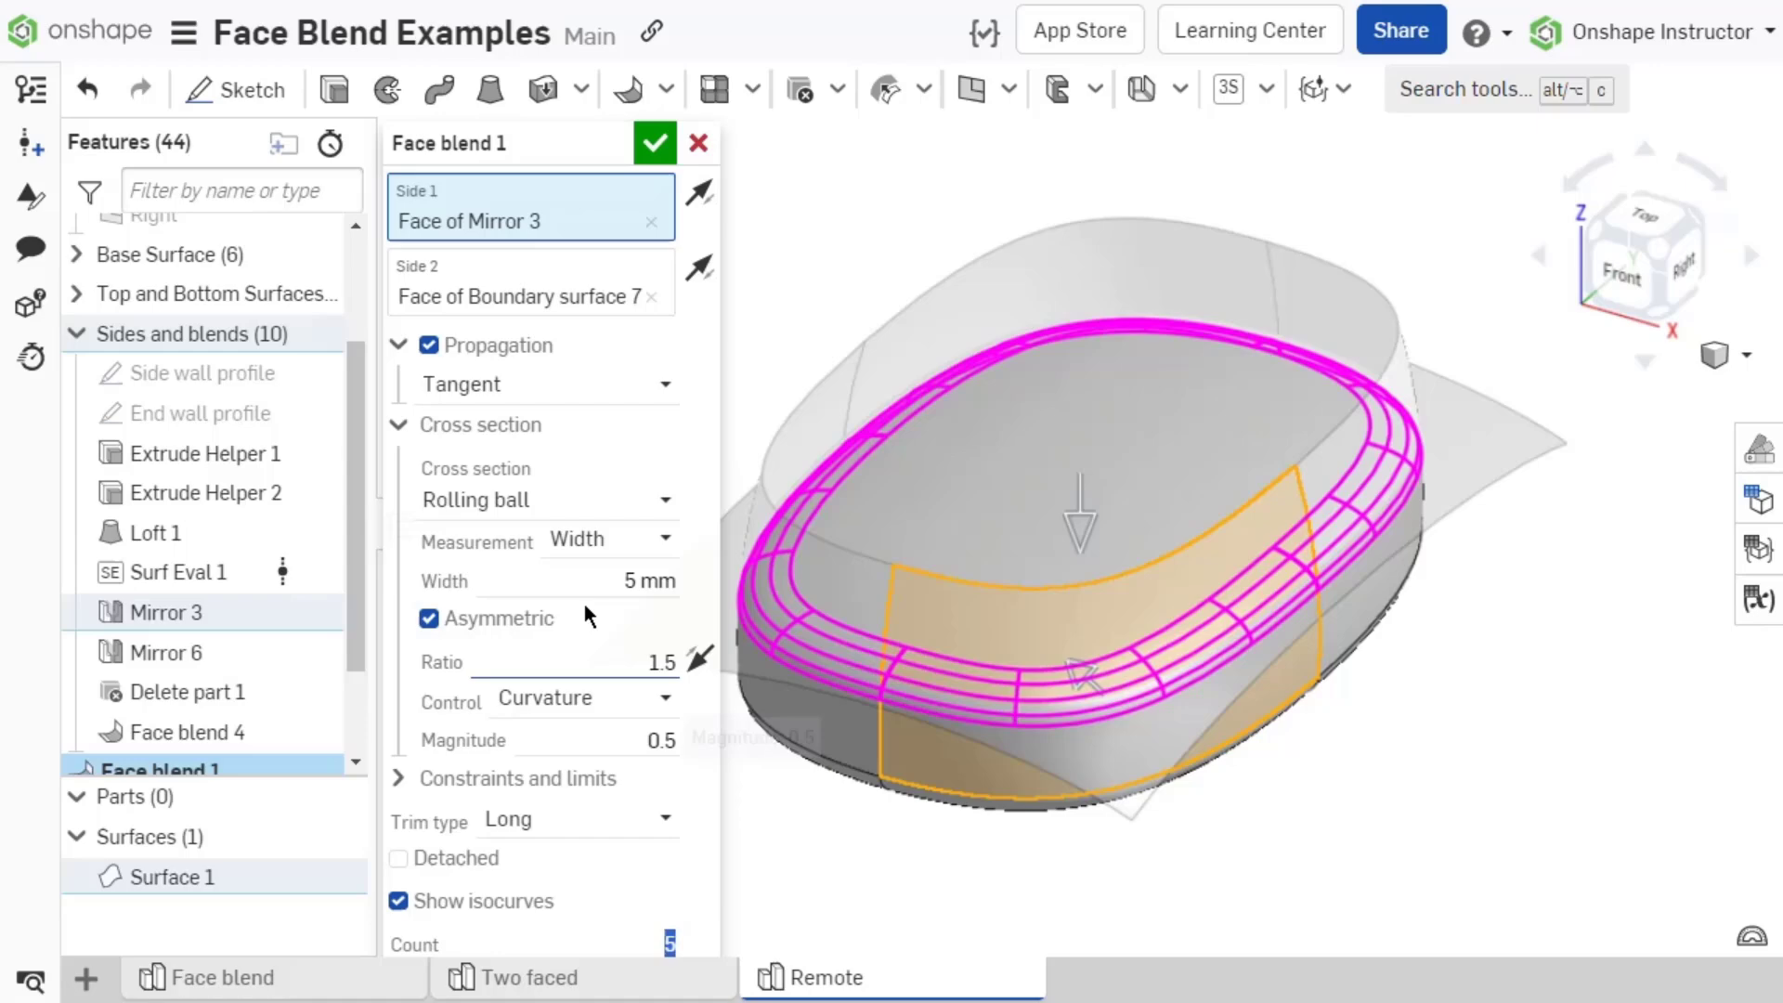
left_click(656, 153)
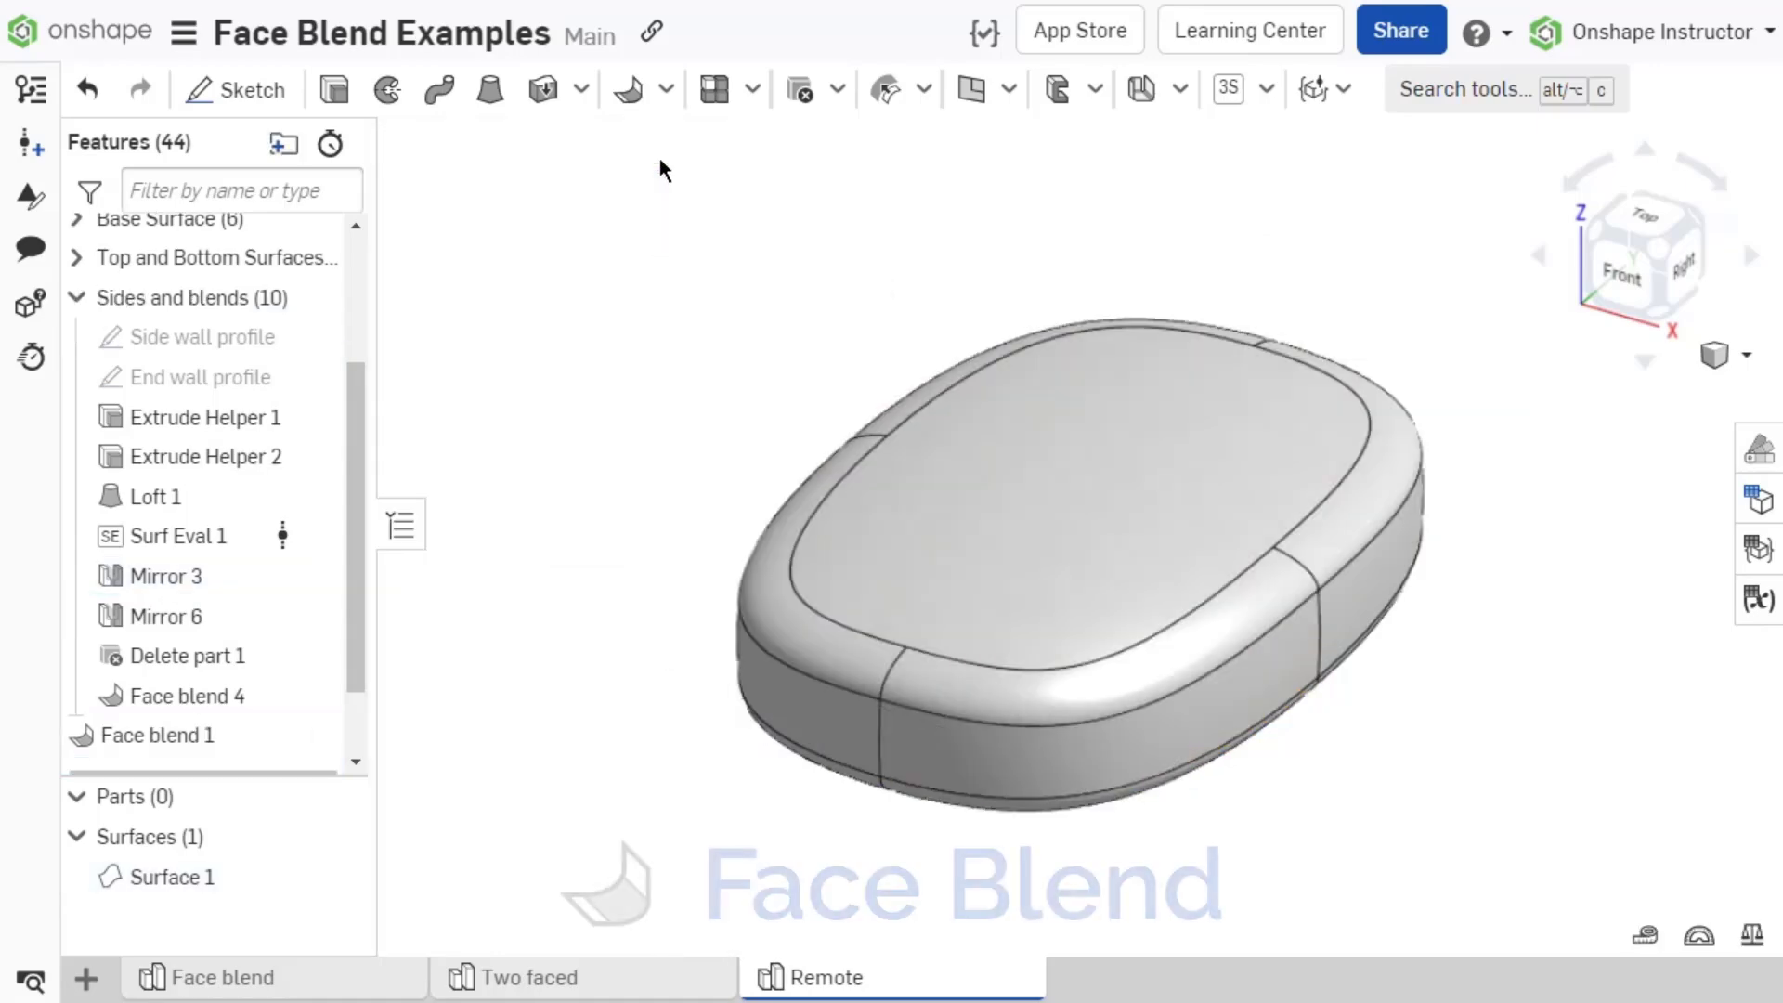